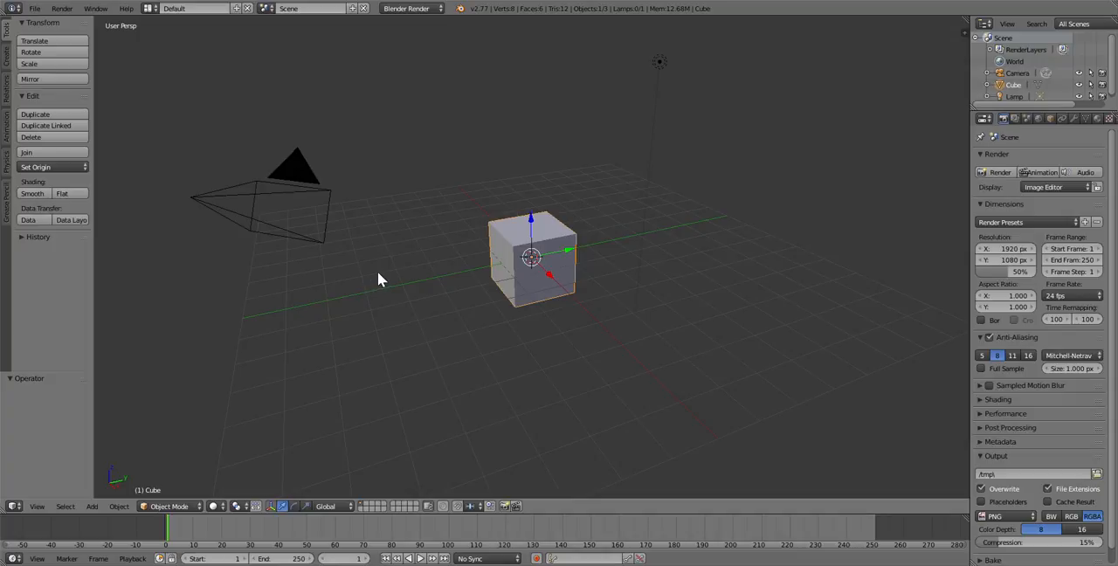
Switch the render engine to Blender Game to show its settings, and return it to Blender Render
{"action": "left_click", "coordinate": [406, 8]}
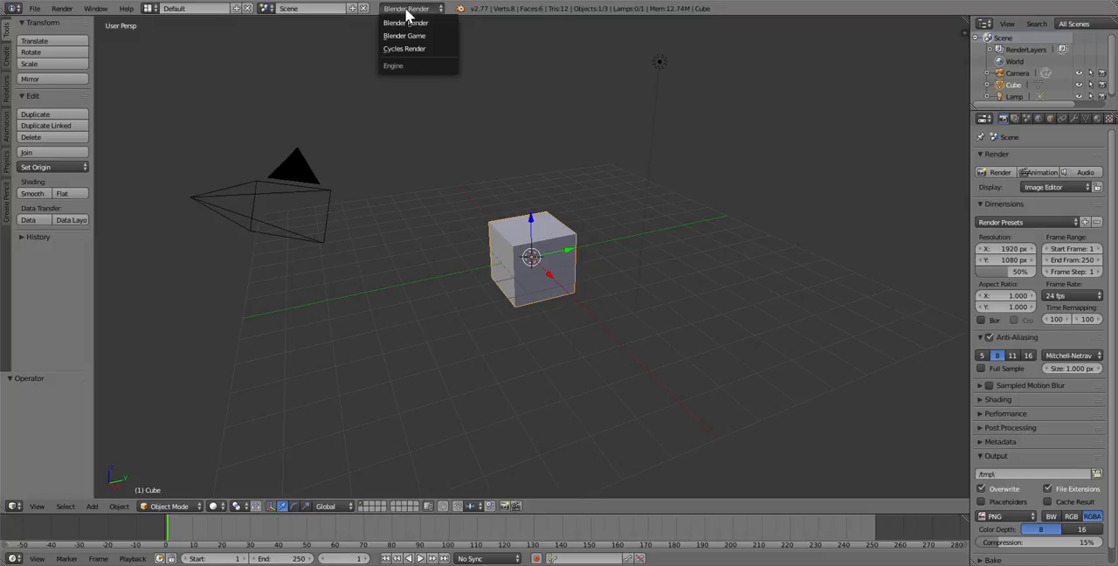
{"action": "left_click", "coordinate": [404, 40]}
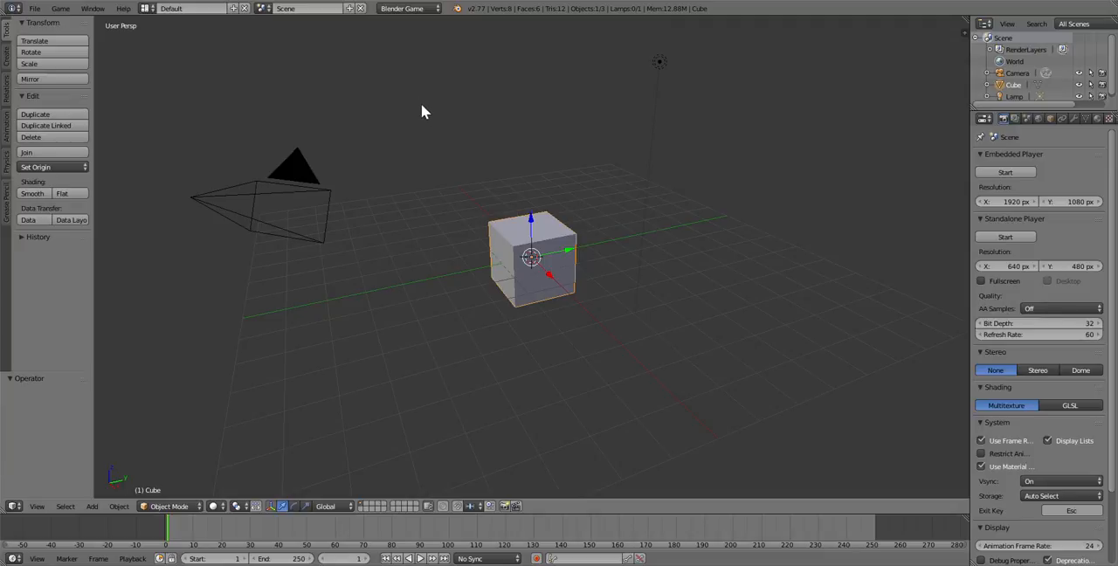
{"action": "left_click", "coordinate": [420, 9]}
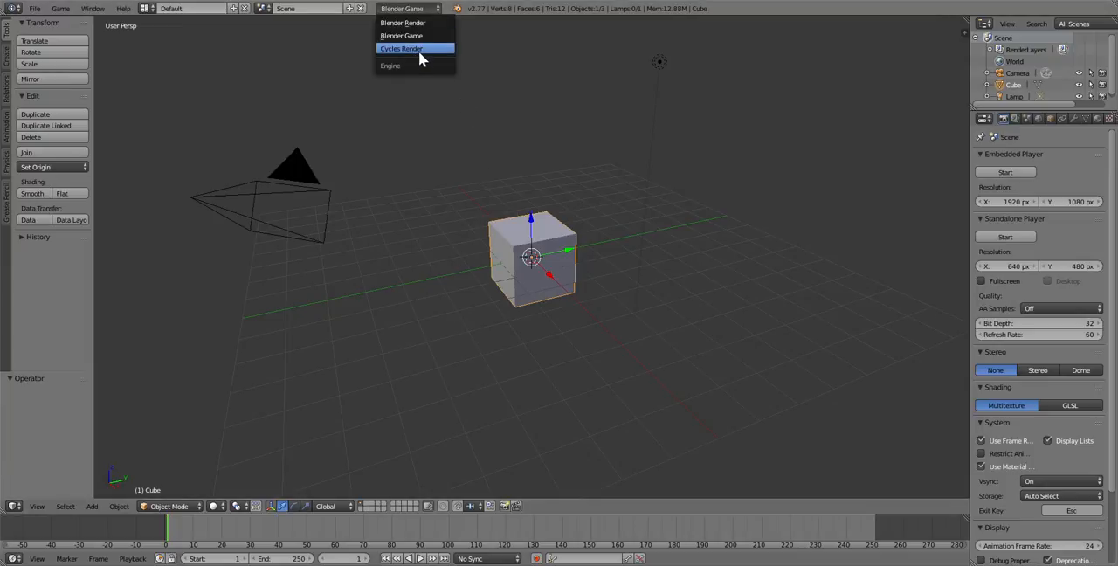
{"action": "left_click", "coordinate": [418, 26]}
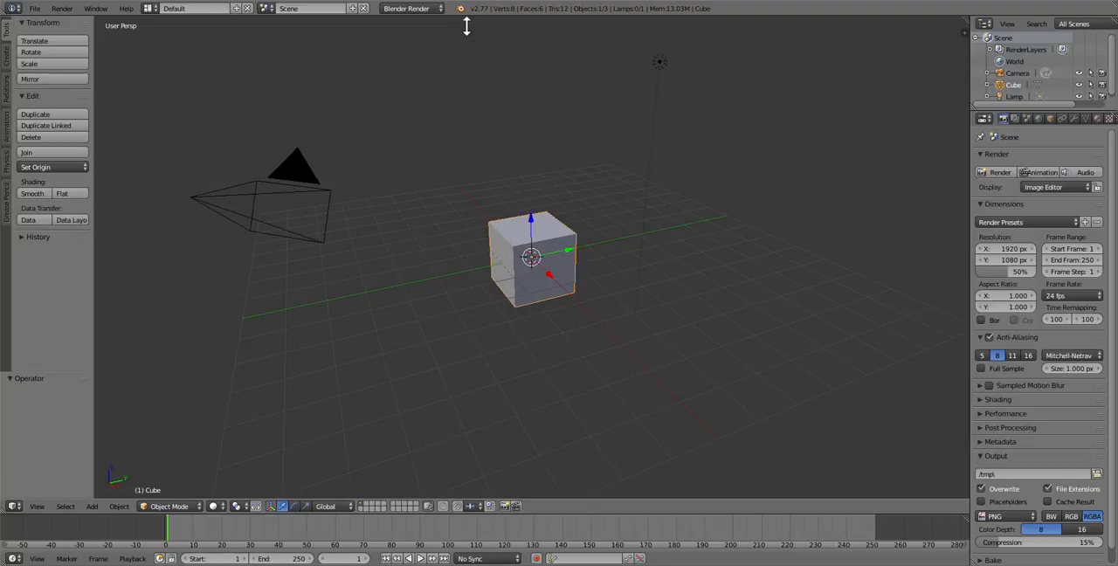
Compare the Cycles Render and Blender Render engines, leaving the scene set to Cycles Render
{"action": "left_click", "coordinate": [418, 9]}
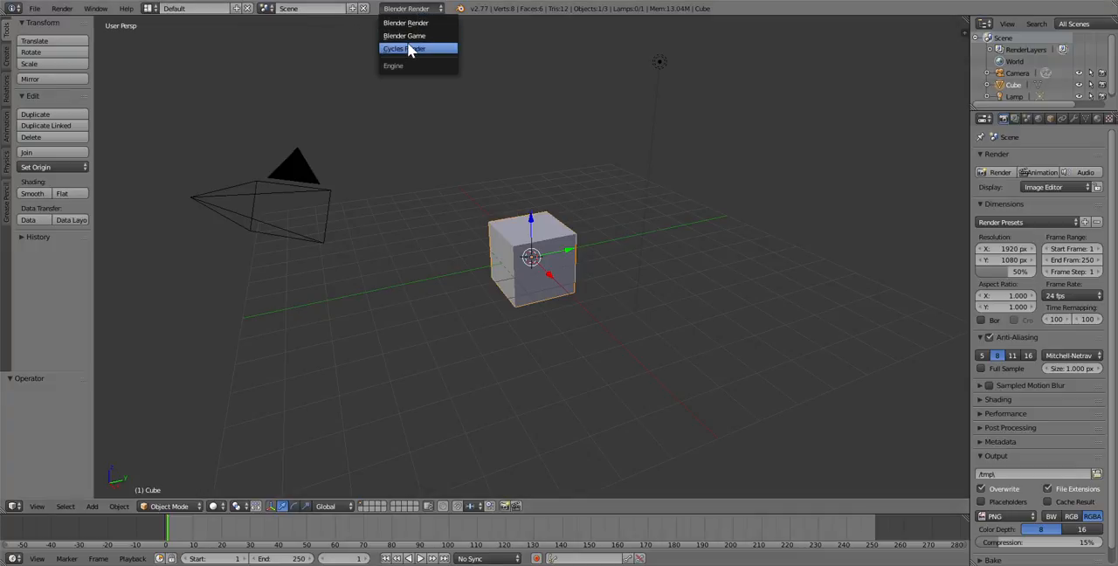
{"action": "left_click", "coordinate": [408, 50]}
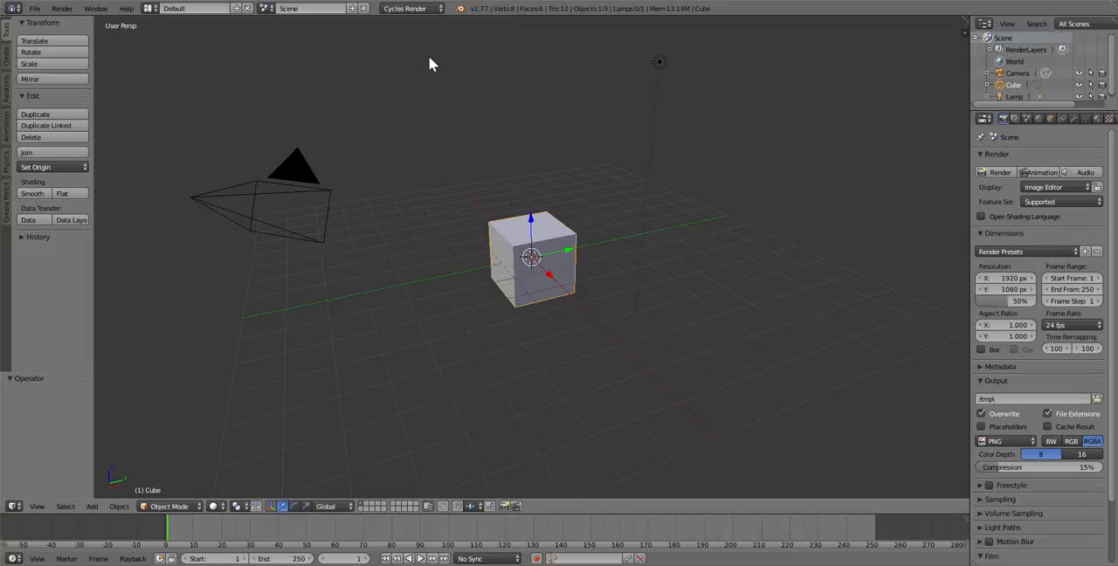
{"action": "left_click", "coordinate": [394, 9]}
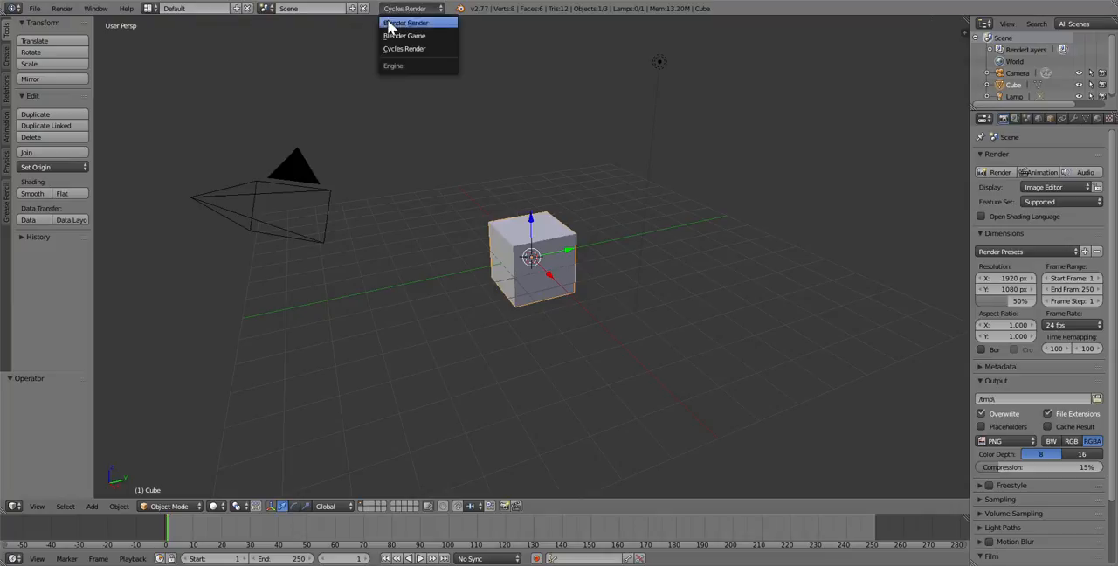
{"action": "left_click", "coordinate": [389, 22]}
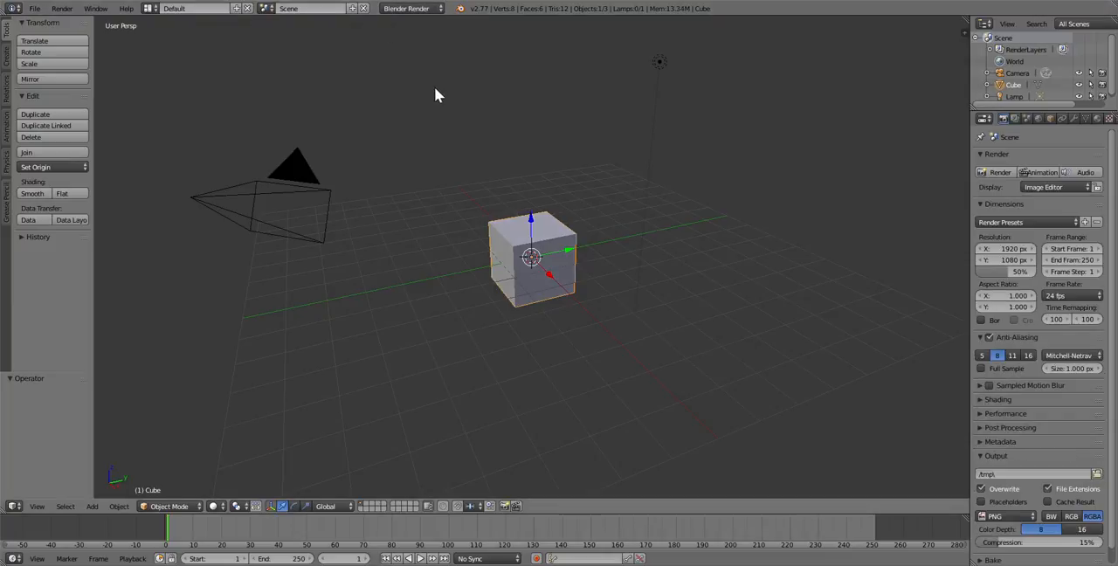
{"action": "left_click", "coordinate": [393, 9]}
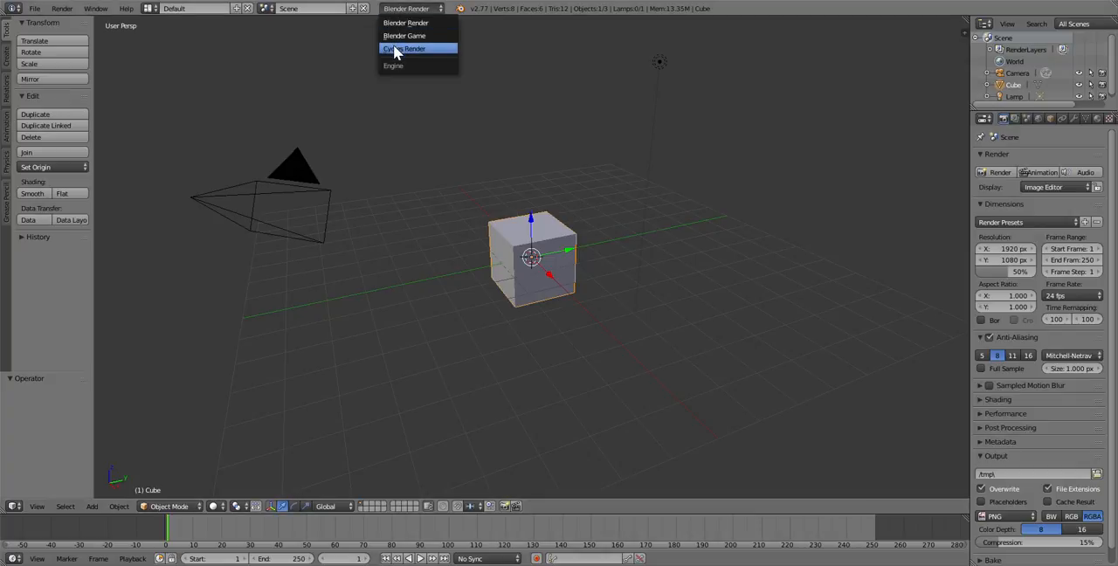
{"action": "left_click", "coordinate": [395, 49]}
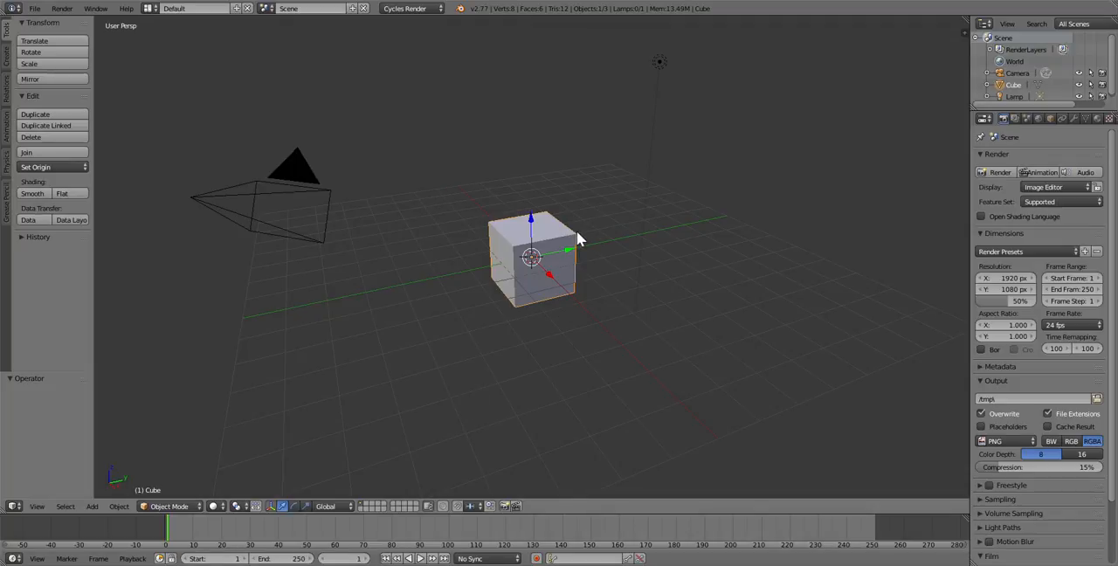
Lower the lamp along the Z axis by about 2.911 units so it sits near the cube's height
{"action": "scroll", "coordinate": [609, 221], "scroll_direction": "down", "scroll_amount": 3}
{"action": "scroll", "coordinate": [610, 221], "scroll_direction": "up", "scroll_amount": 4}
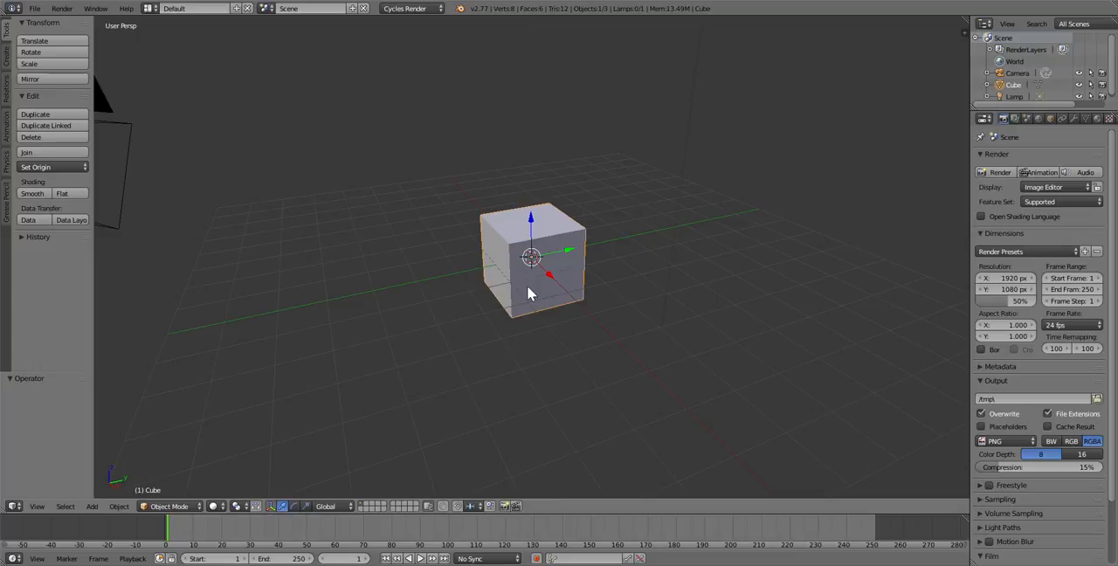
{"action": "scroll", "coordinate": [522, 197], "scroll_direction": "down", "scroll_amount": 2}
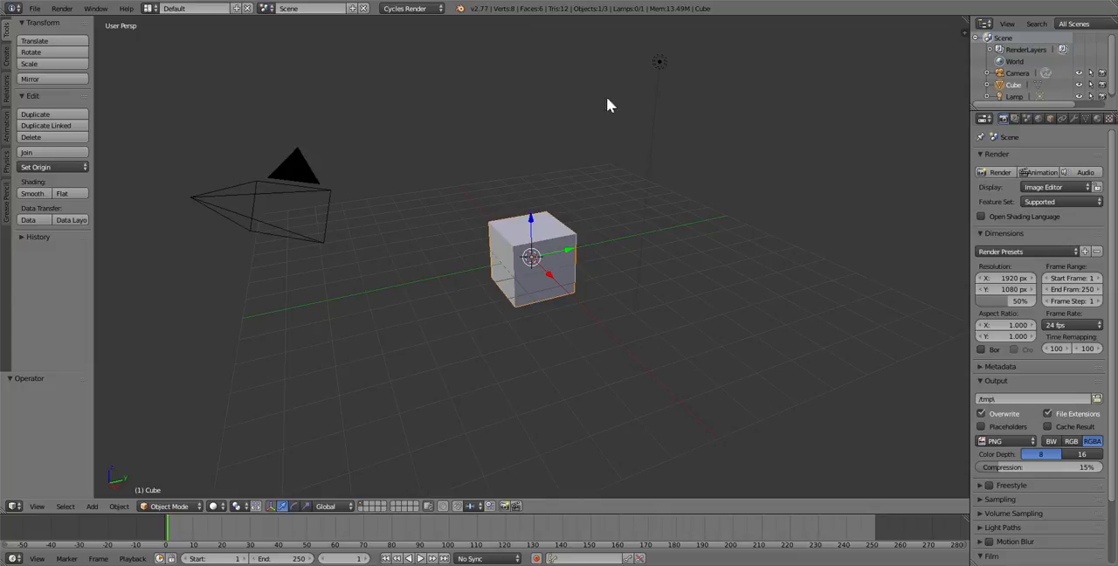
{"action": "right_click", "coordinate": [658, 66]}
{"action": "key", "text": "g"}
{"action": "key", "text": "z"}
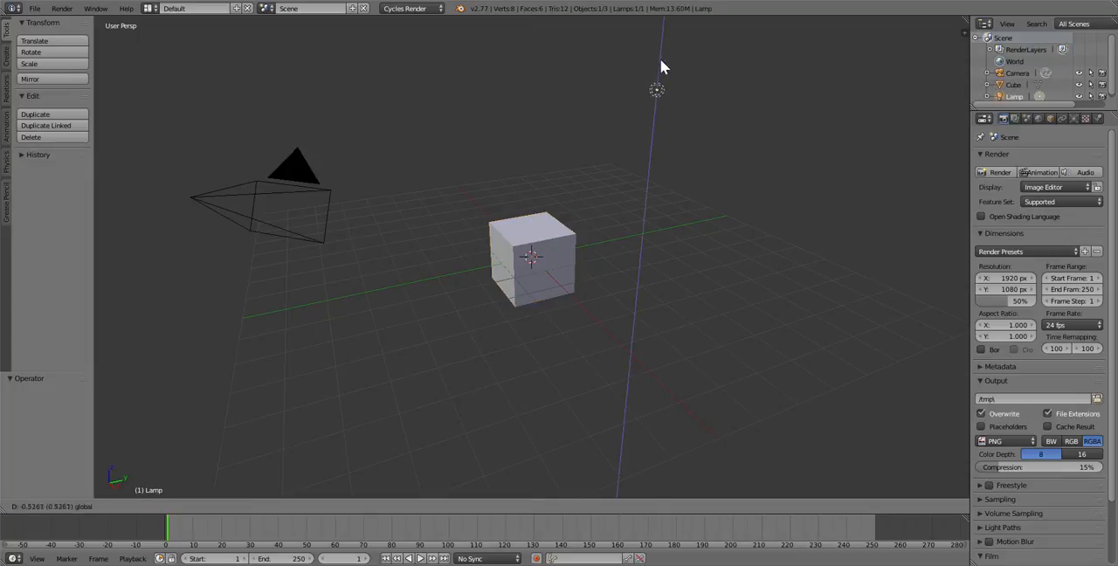
{"action": "left_click", "coordinate": [657, 169]}
Switch the render engine to Blender Game and set the viewport shading to Texture
{"action": "left_click", "coordinate": [404, 9]}
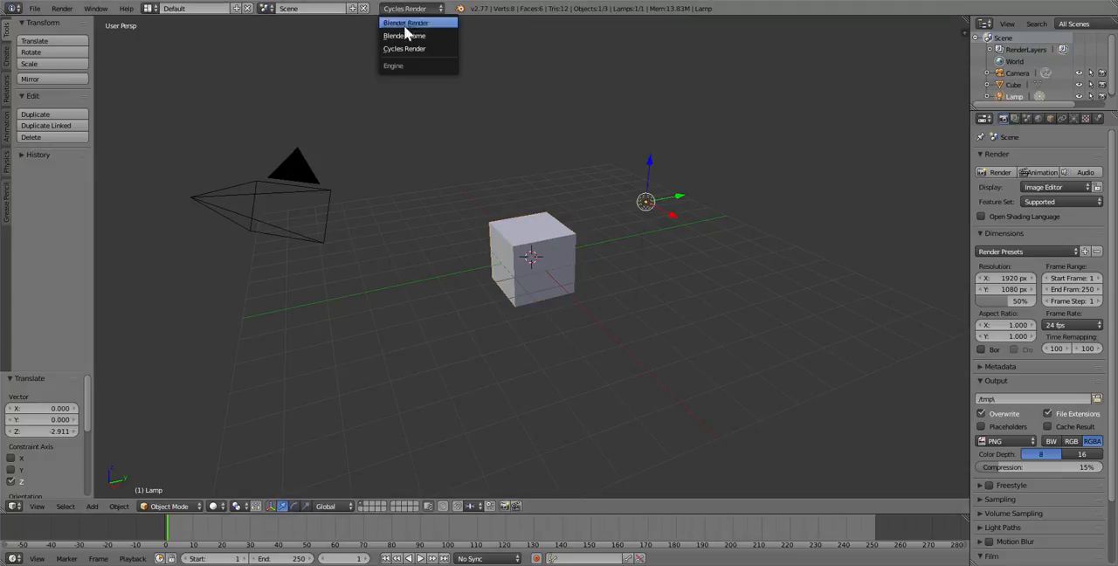
{"action": "left_click", "coordinate": [405, 35]}
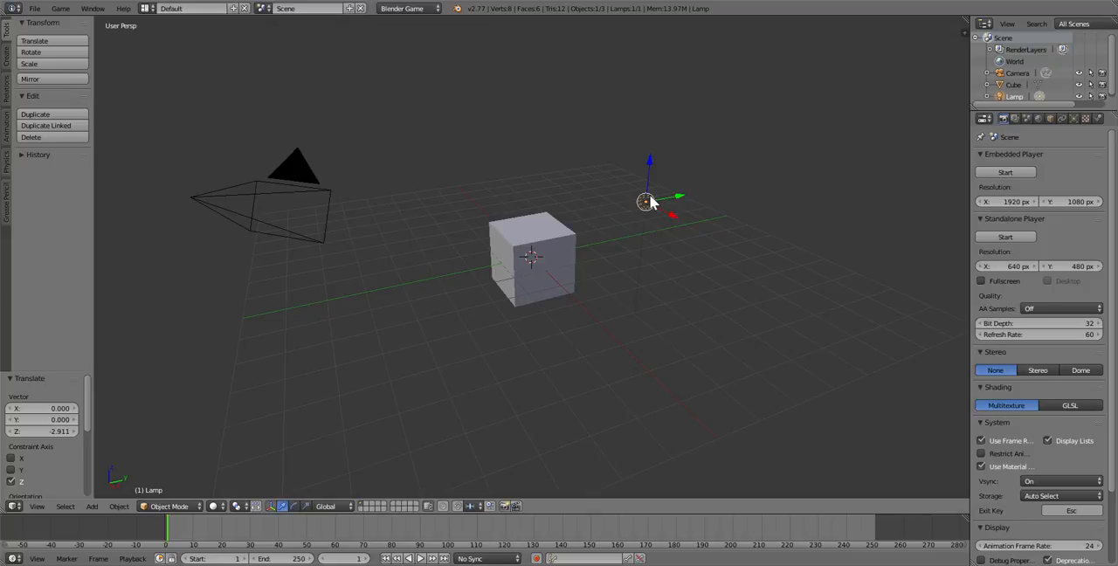
{"action": "left_click", "coordinate": [215, 505]}
{"action": "left_click", "coordinate": [232, 462]}
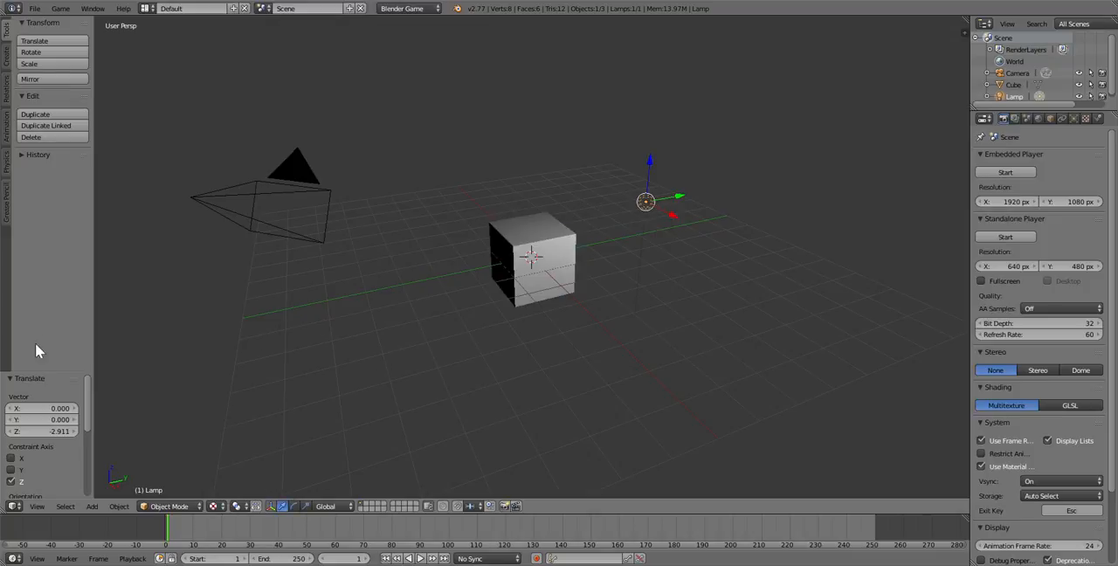
Move the lamp along the Y axis by about -5.629 and back by about 2.499 units, and delete it
{"action": "key", "text": "g"}
{"action": "key", "text": "y"}
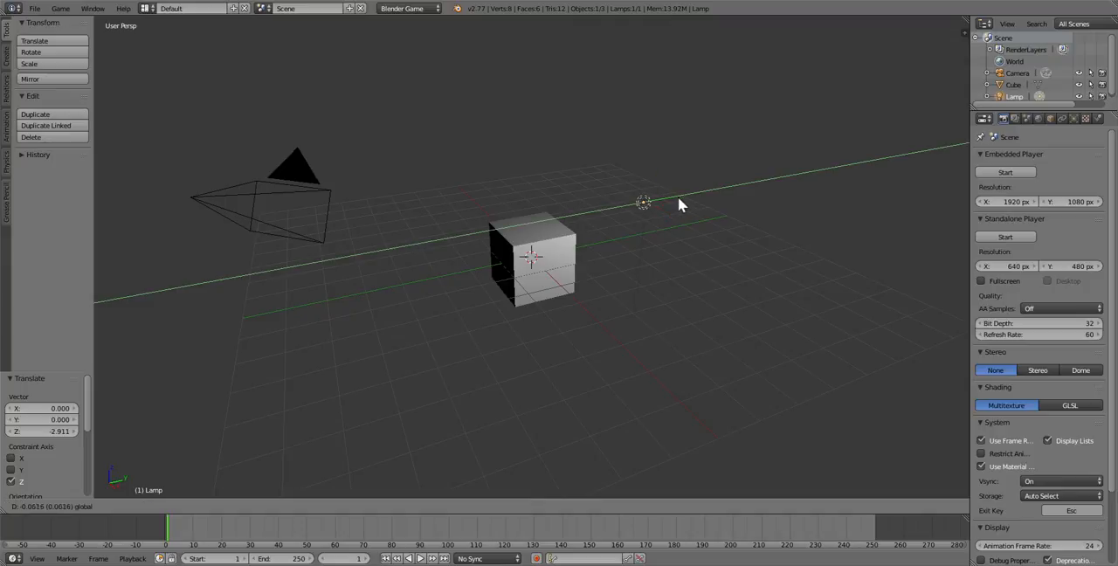
{"action": "left_click", "coordinate": [438, 293]}
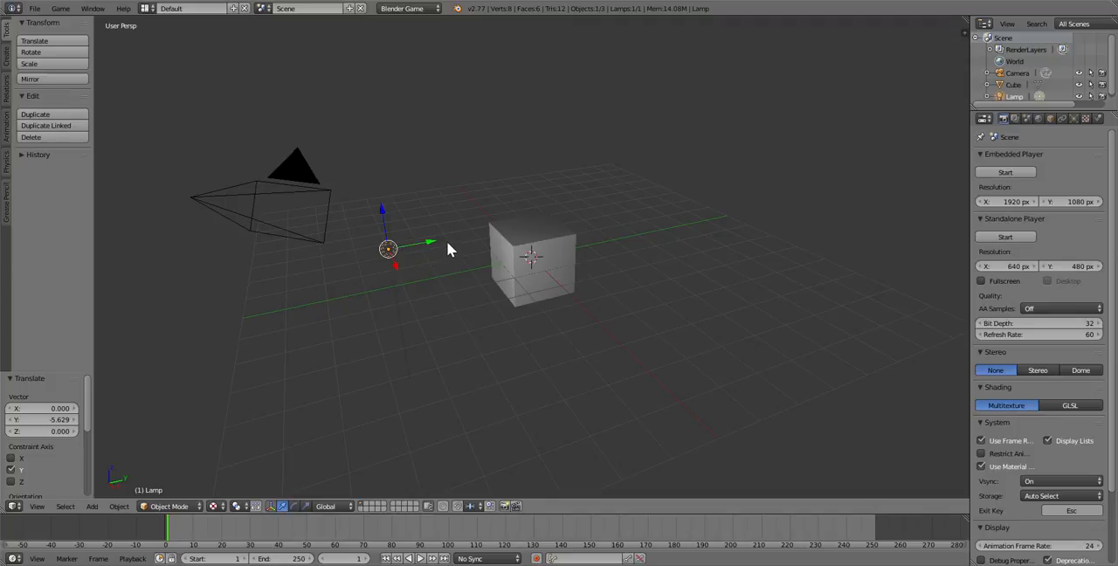
{"action": "left_click_drag", "start_coordinate": [402, 248], "coordinate": [527, 225]}
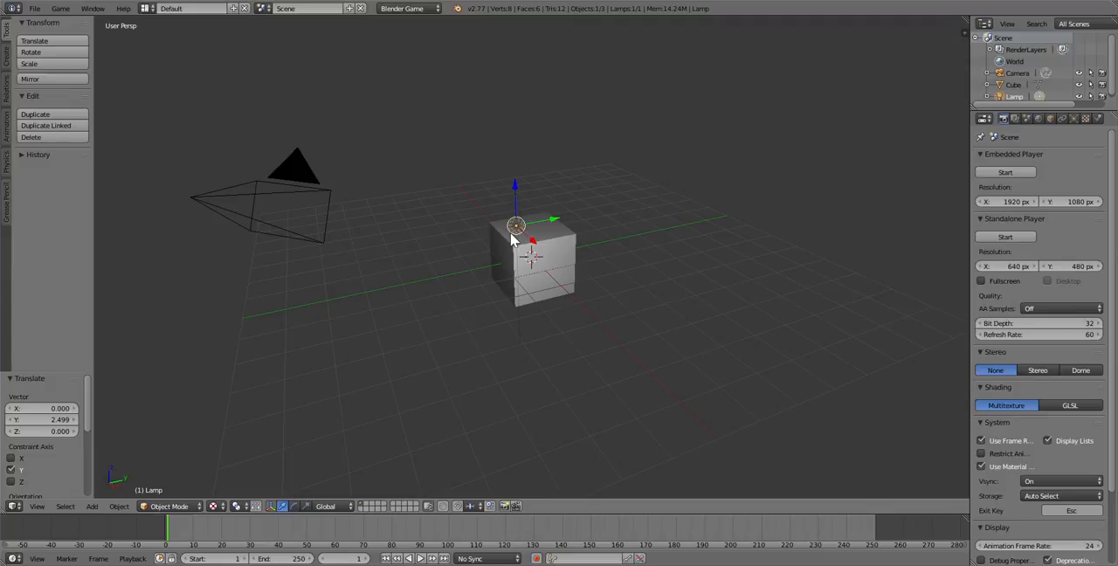
{"action": "key", "text": "x"}
{"action": "left_click", "coordinate": [511, 232]}
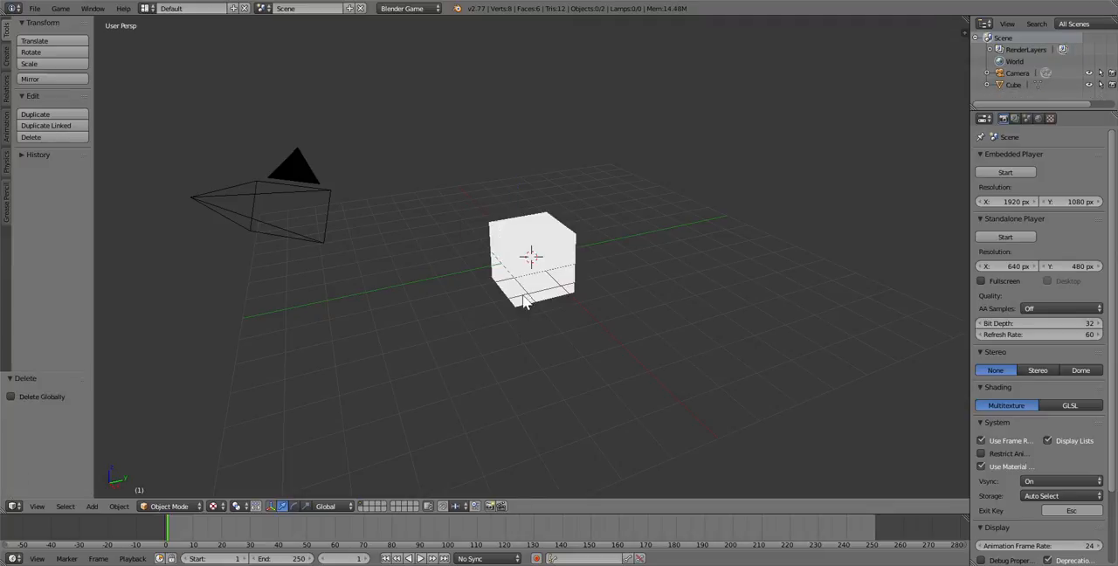
Add a plane mesh and a circle mesh at separate spots in front of the cube
{"action": "key", "text": "shift+a"}
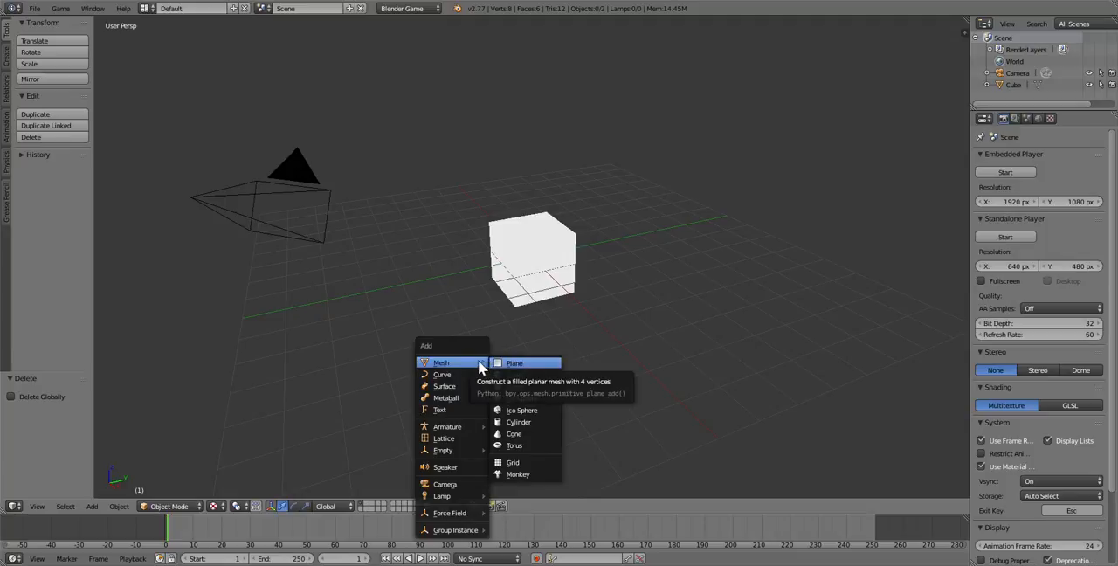
{"action": "left_click", "coordinate": [500, 363]}
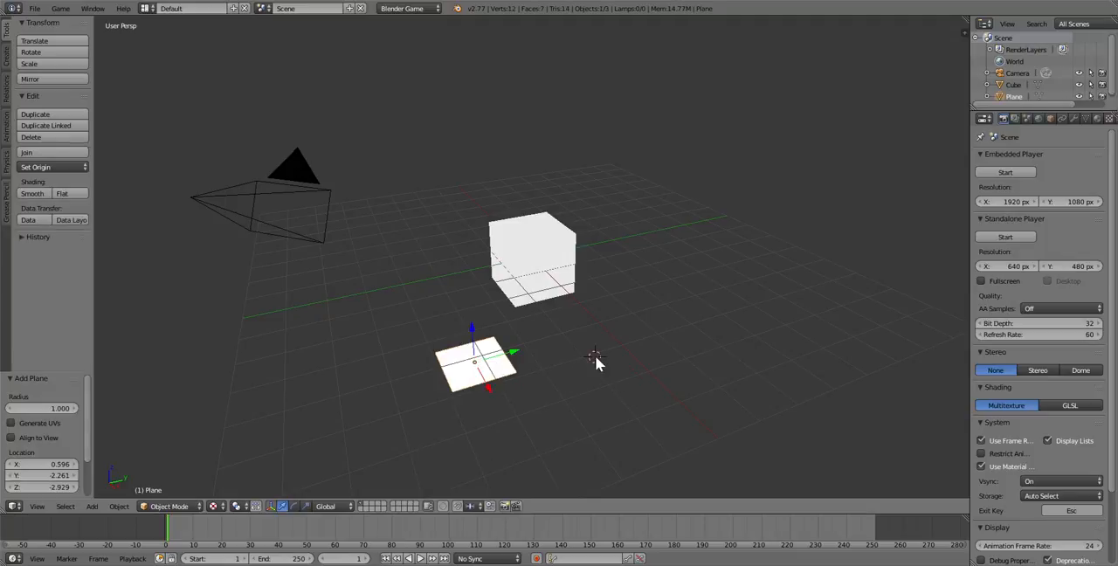
{"action": "key", "text": "shift+a"}
{"action": "mouse_move", "coordinate": [594, 357]}
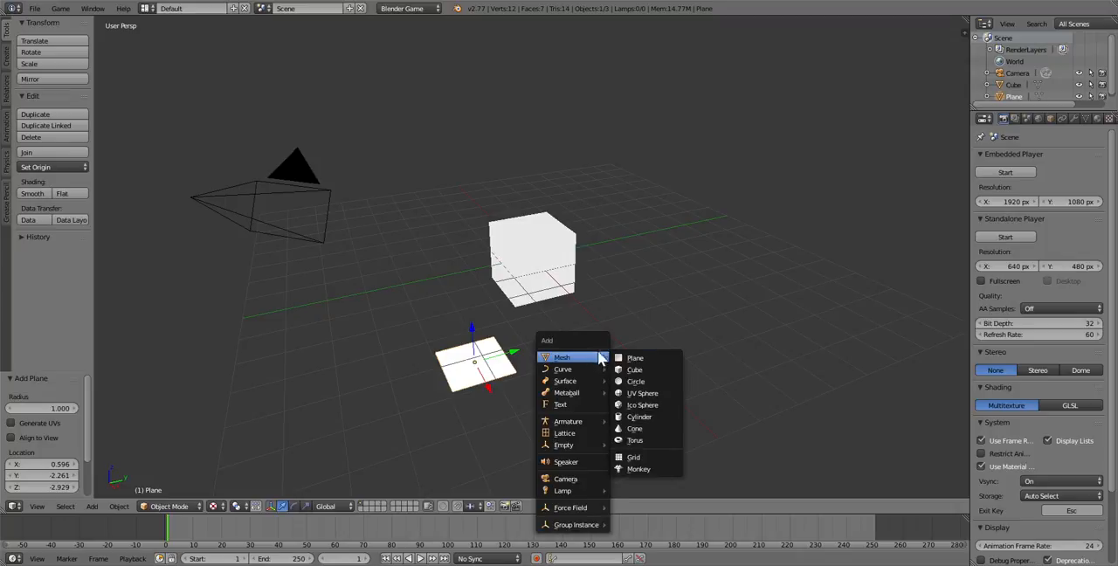
{"action": "left_click", "coordinate": [641, 387]}
Set the new circle's fill type to Ngon
{"action": "middle_click_drag", "start_coordinate": [611, 358], "coordinate": [587, 378]}
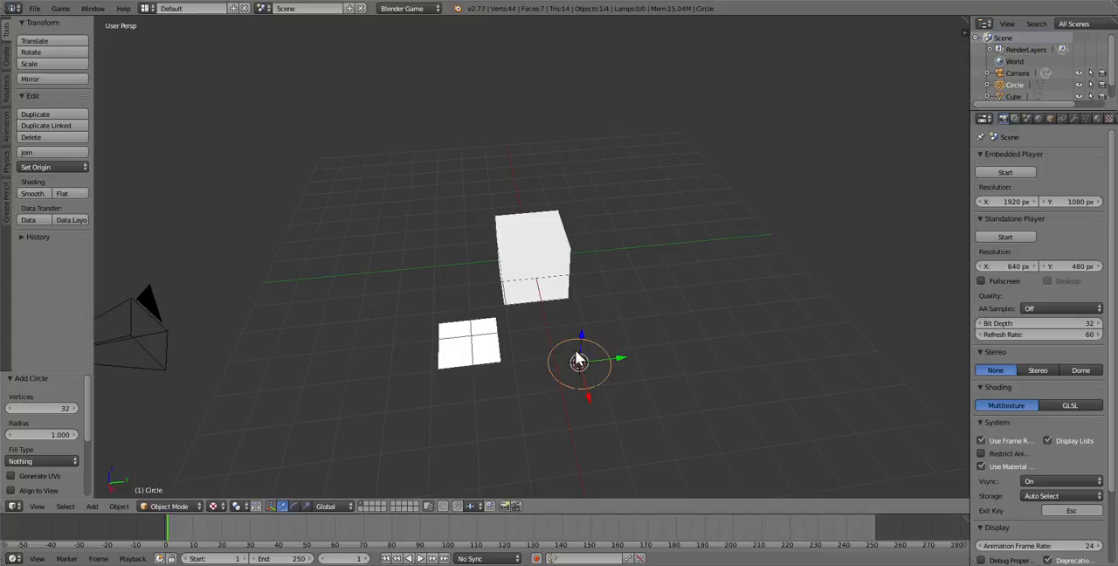
{"action": "left_click", "coordinate": [64, 409]}
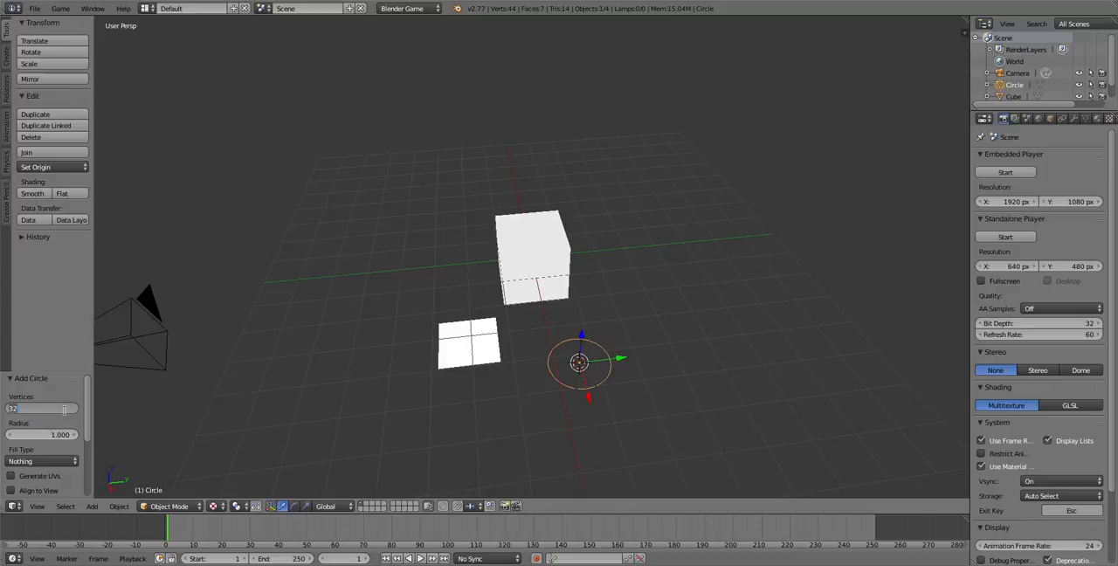
{"action": "left_click", "coordinate": [35, 459]}
{"action": "left_click", "coordinate": [35, 460]}
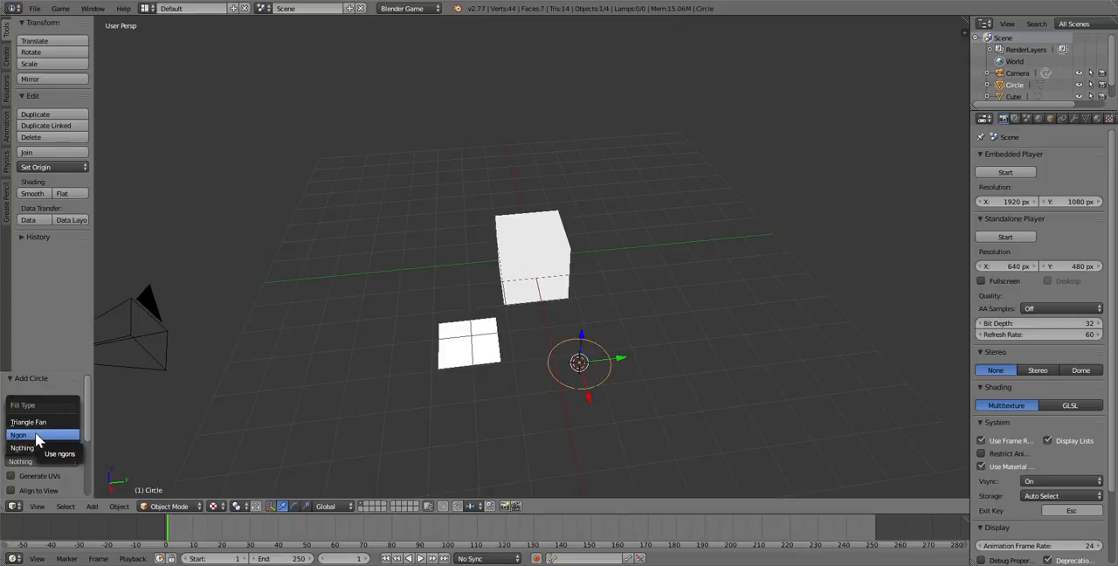
{"action": "left_click", "coordinate": [35, 436]}
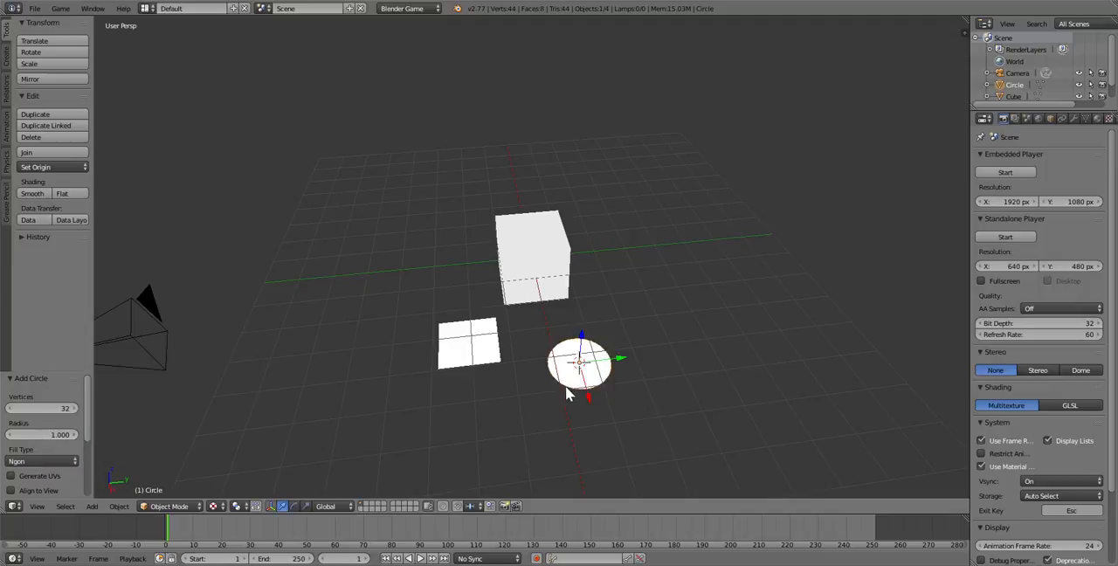
Move the circle up beside the cube and raise the plane about 5.996 units along the Z axis
{"action": "left_click_drag", "start_coordinate": [582, 353], "coordinate": [662, 305]}
{"action": "right_click", "coordinate": [461, 354]}
{"action": "left_click_drag", "start_coordinate": [467, 325], "coordinate": [452, 179]}
{"action": "mouse_move", "coordinate": [487, 224]}
{"action": "middle_mouse_down"}
{"action": "mouse_move", "coordinate": [512, 254]}
{"action": "mouse_move", "coordinate": [601, 279]}
{"action": "mouse_move", "coordinate": [457, 260]}
{"action": "mouse_move", "coordinate": [495, 231]}
{"action": "middle_mouse_up"}
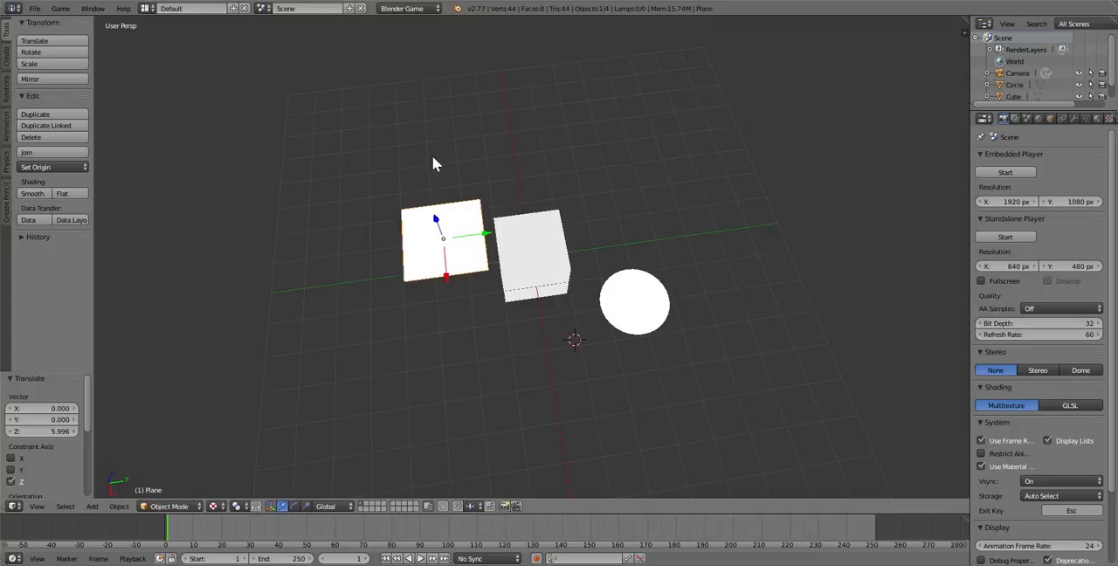
Switch the render engine to Cycles Render and create a new material for the plane
{"action": "left_click", "coordinate": [392, 10]}
{"action": "left_click", "coordinate": [392, 47]}
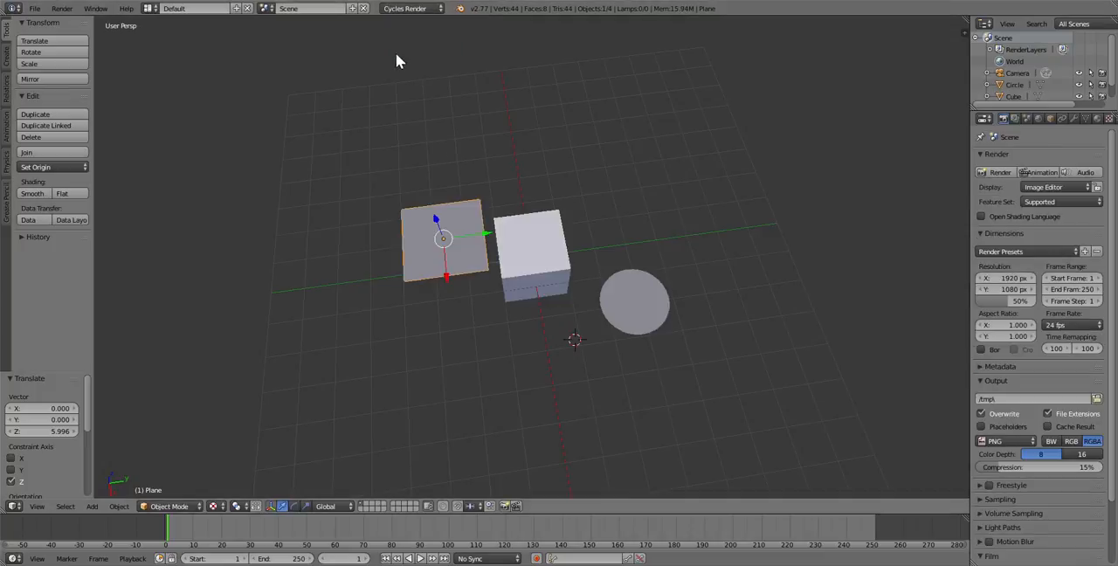
{"action": "left_click_drag", "start_coordinate": [971, 216], "coordinate": [888, 226]}
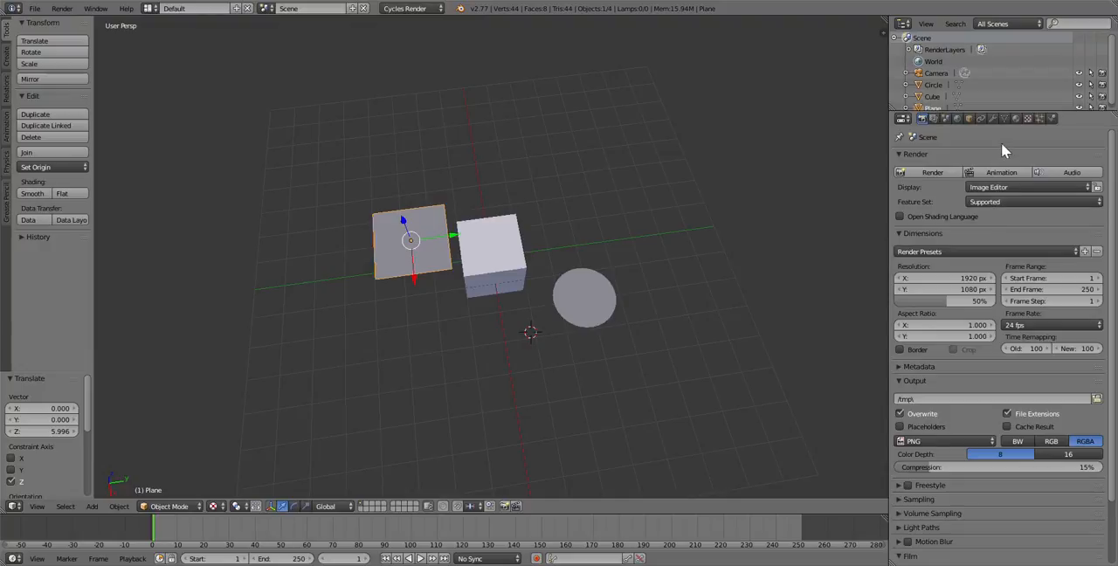
{"action": "left_click", "coordinate": [1015, 120]}
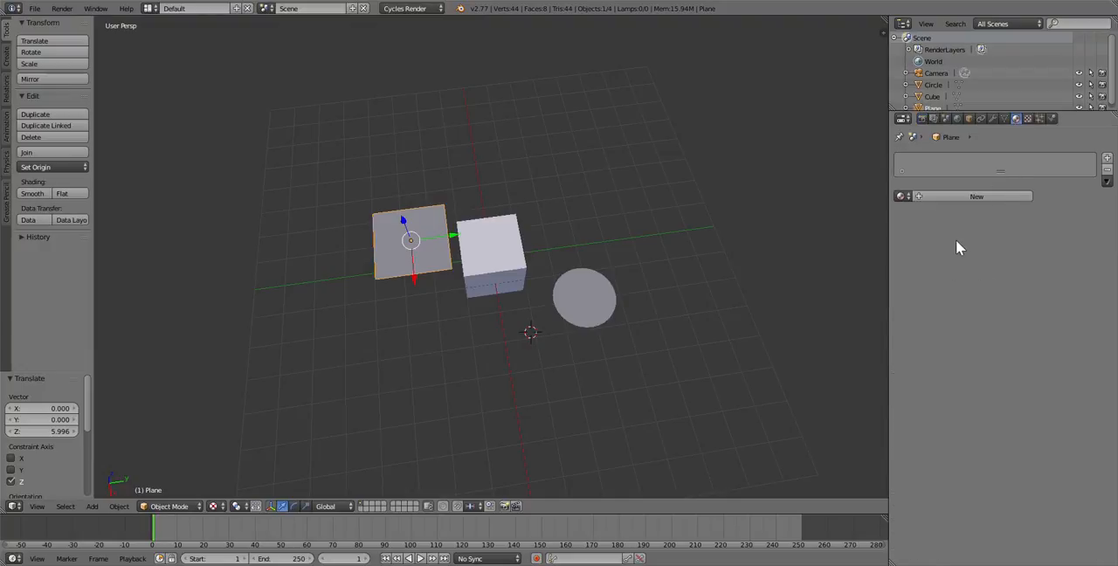
{"action": "left_click", "coordinate": [952, 200]}
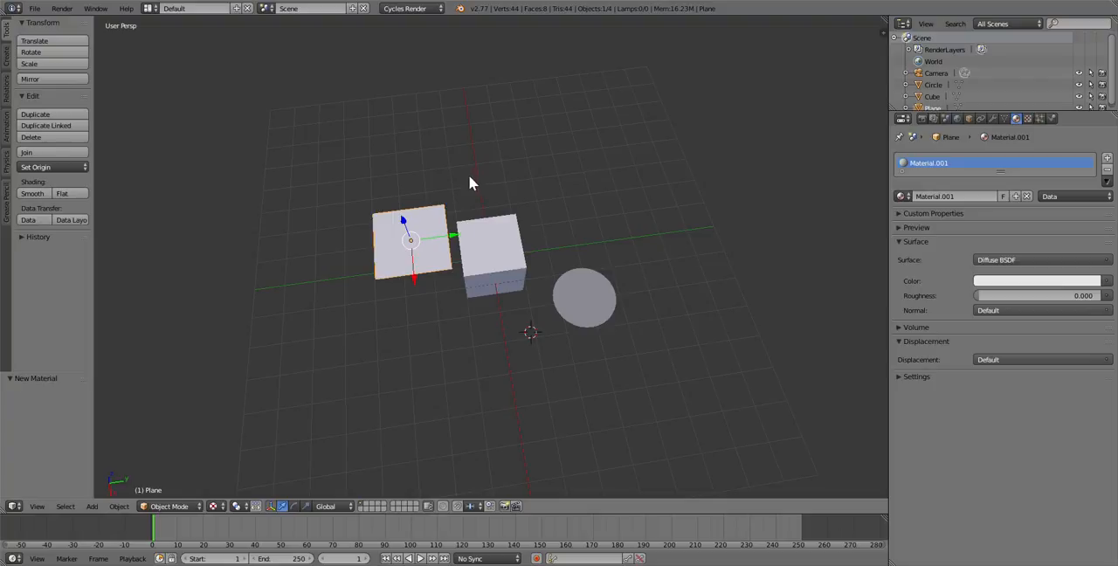
Set the viewport shading to Rendered to preview the plane, cube and circle
{"action": "scroll", "coordinate": [464, 210], "scroll_direction": "up", "scroll_amount": 3}
{"action": "scroll", "coordinate": [469, 203], "scroll_direction": "down", "scroll_amount": 2}
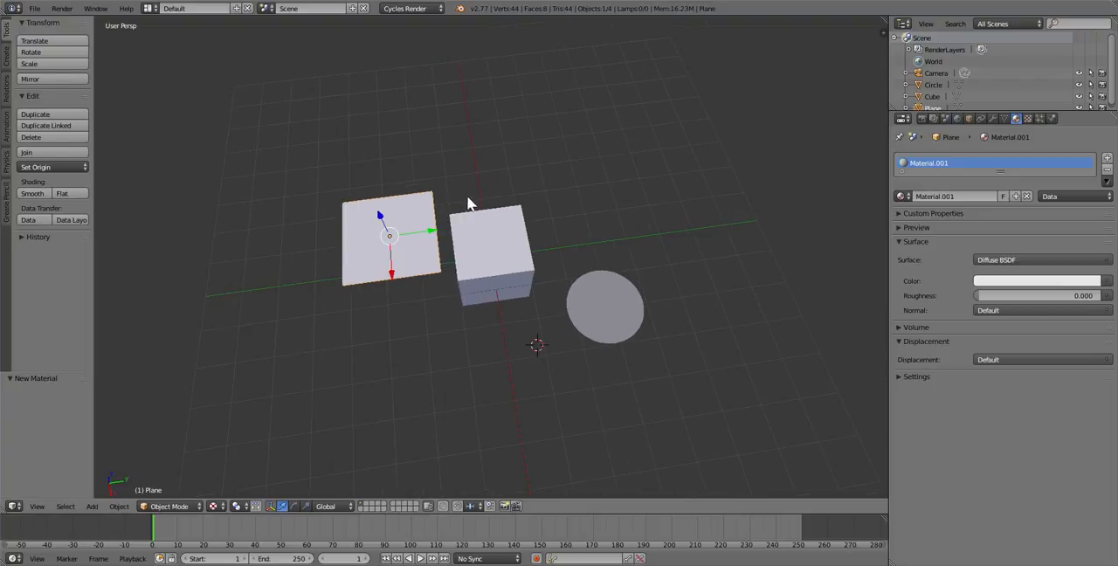
{"action": "left_click", "coordinate": [210, 508]}
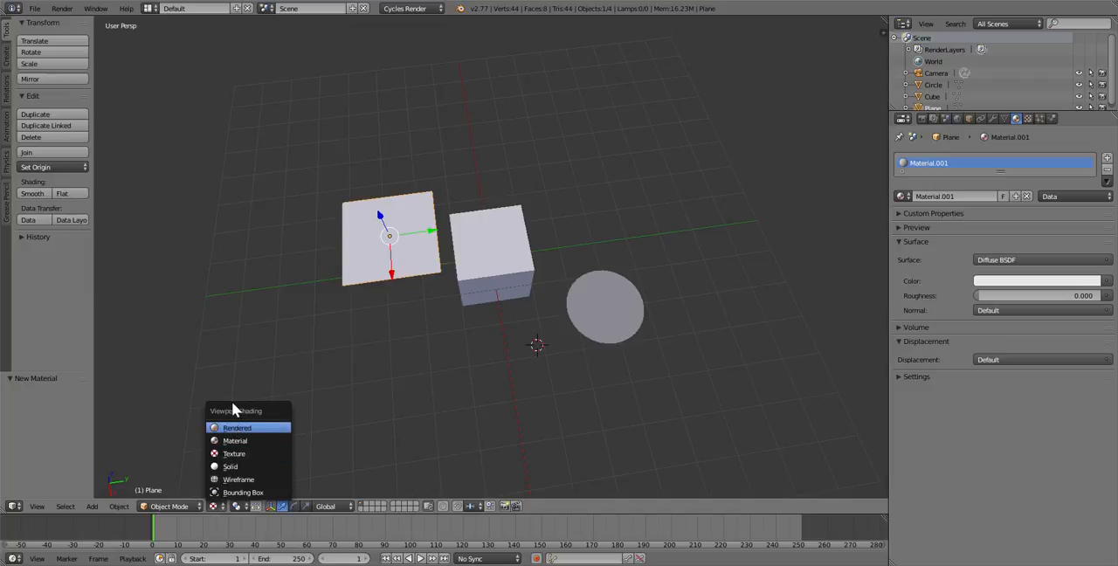
{"action": "left_click", "coordinate": [241, 428]}
{"action": "scroll", "coordinate": [351, 281], "scroll_direction": "up", "scroll_amount": 3}
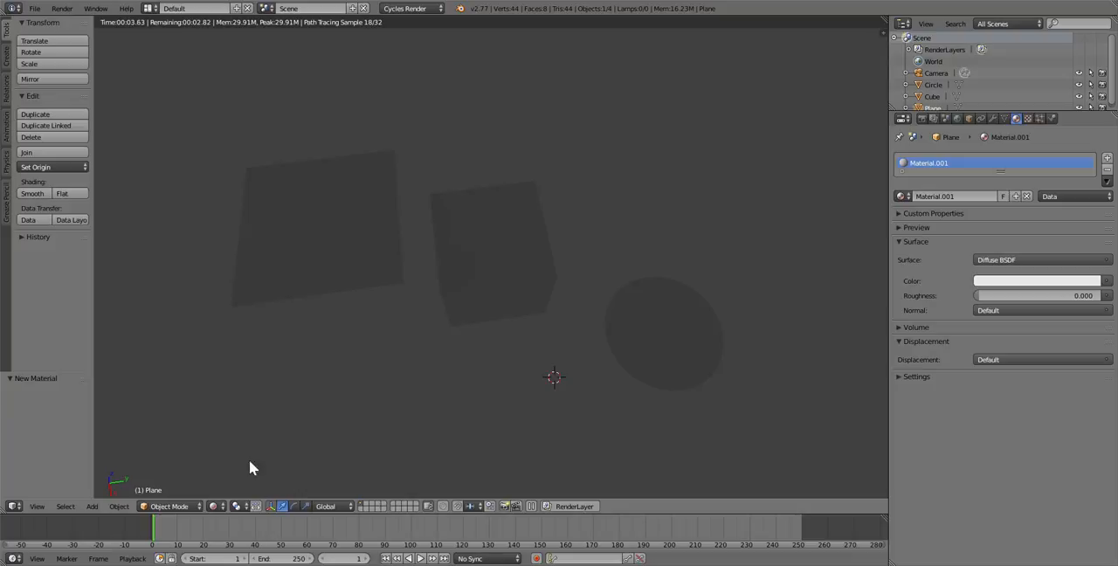
Return the viewport to Solid shading and make the plane's material an Emission shader with strength 20
{"action": "left_click", "coordinate": [213, 506]}
{"action": "left_click", "coordinate": [219, 507]}
{"action": "left_click", "coordinate": [222, 470]}
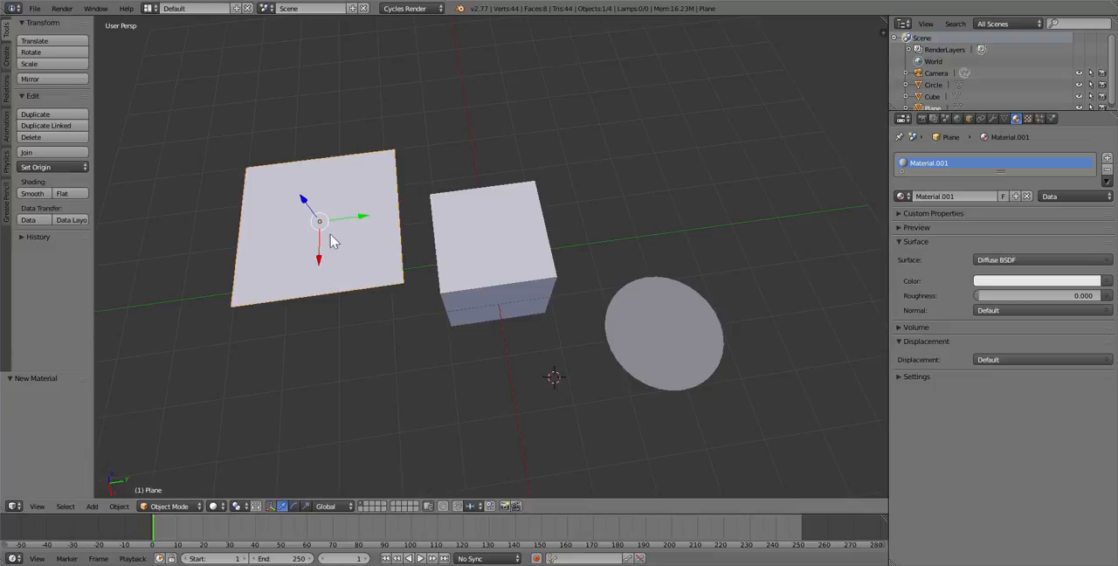
{"action": "left_click", "coordinate": [1025, 259]}
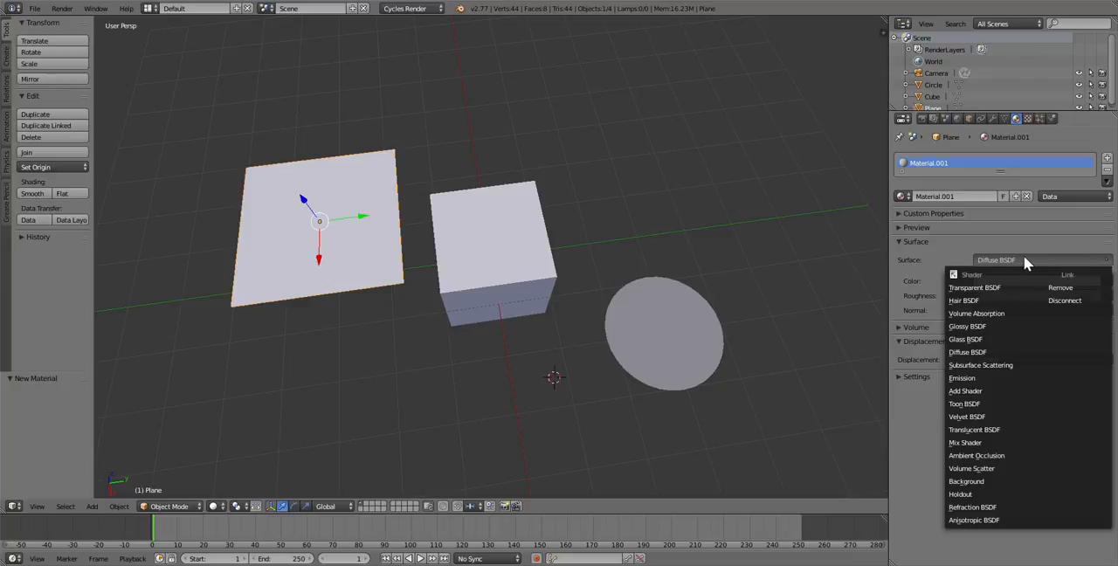
{"action": "left_click", "coordinate": [981, 377]}
{"action": "left_click", "coordinate": [1001, 295]}
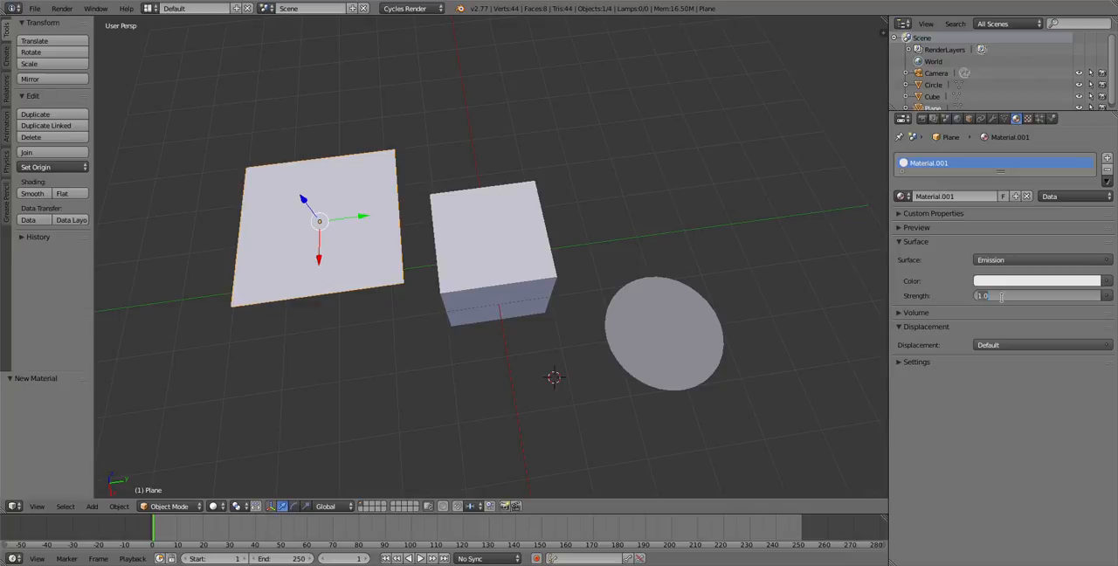
{"action": "type", "text": "20"}
{"action": "key", "text": "Return"}
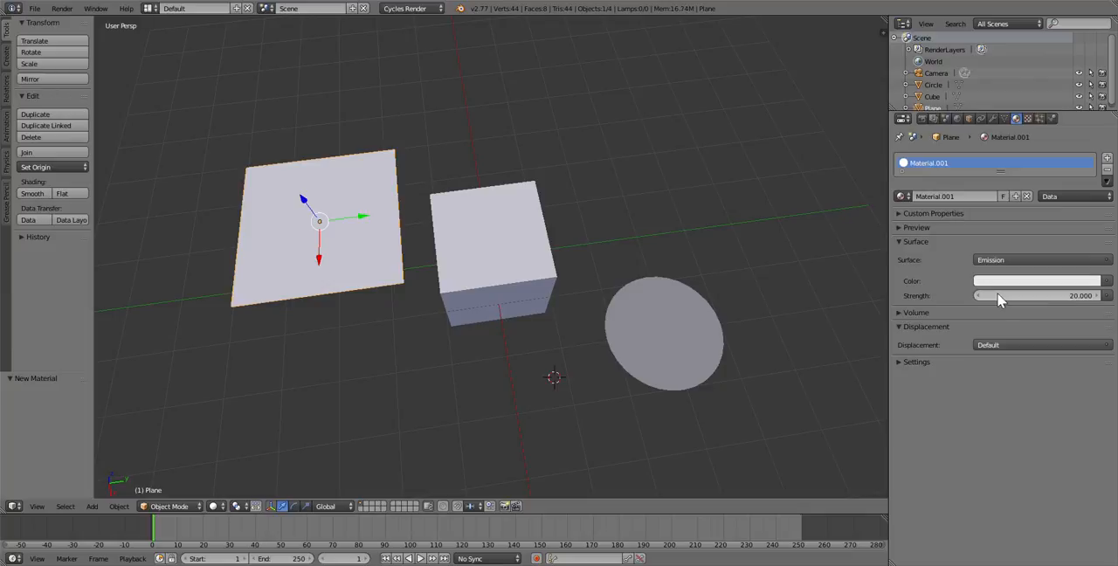
Preview the scene in Rendered shading and move the emissive plane about -0.254 units along the X axis
{"action": "left_click", "coordinate": [213, 507]}
{"action": "left_click", "coordinate": [224, 427]}
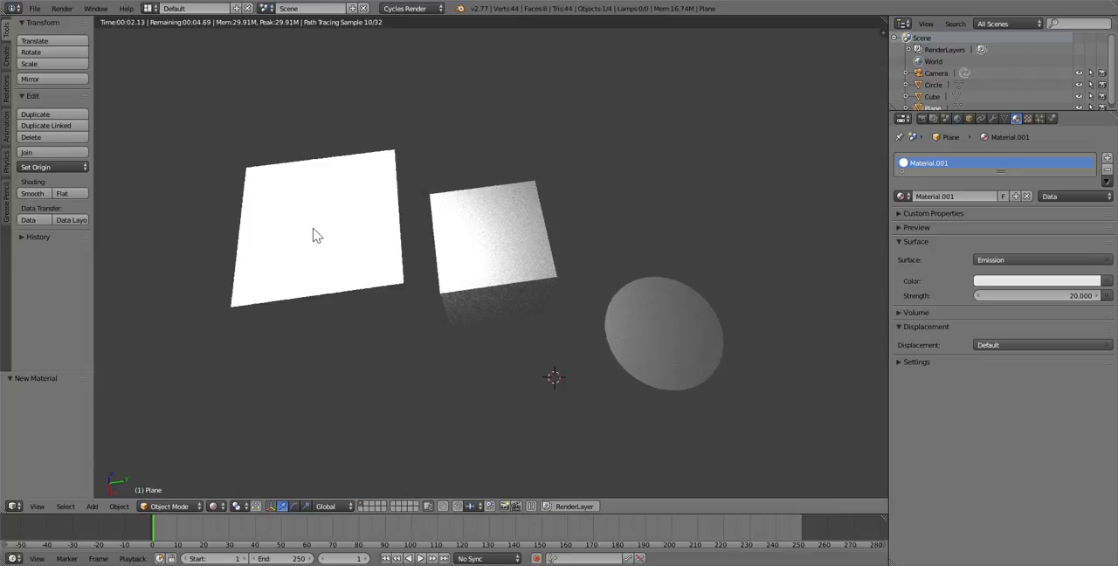
{"action": "key", "text": "g"}
{"action": "key", "text": "x"}
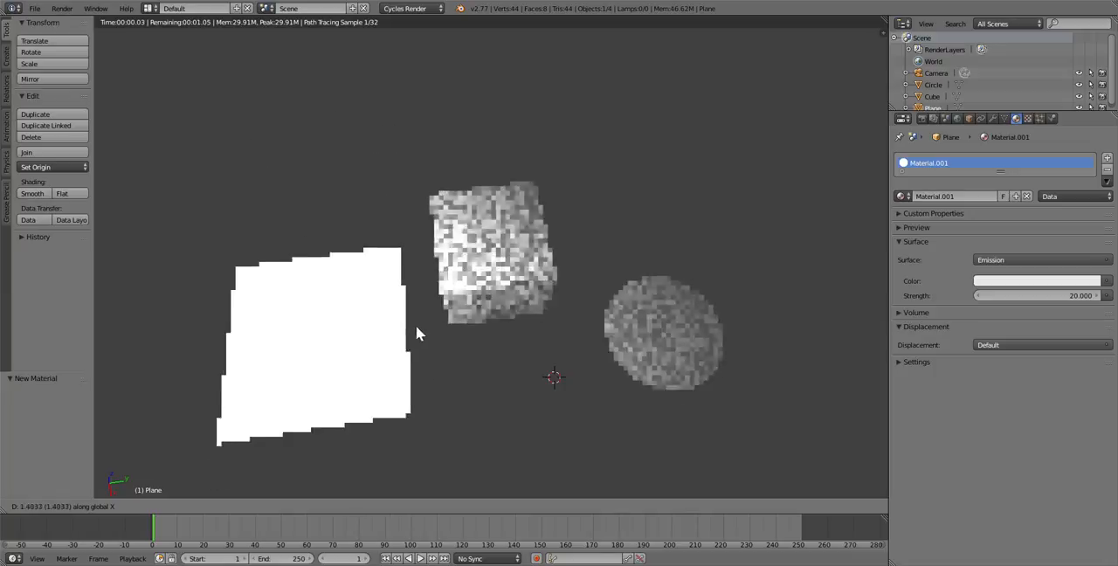
{"action": "left_click", "coordinate": [399, 222]}
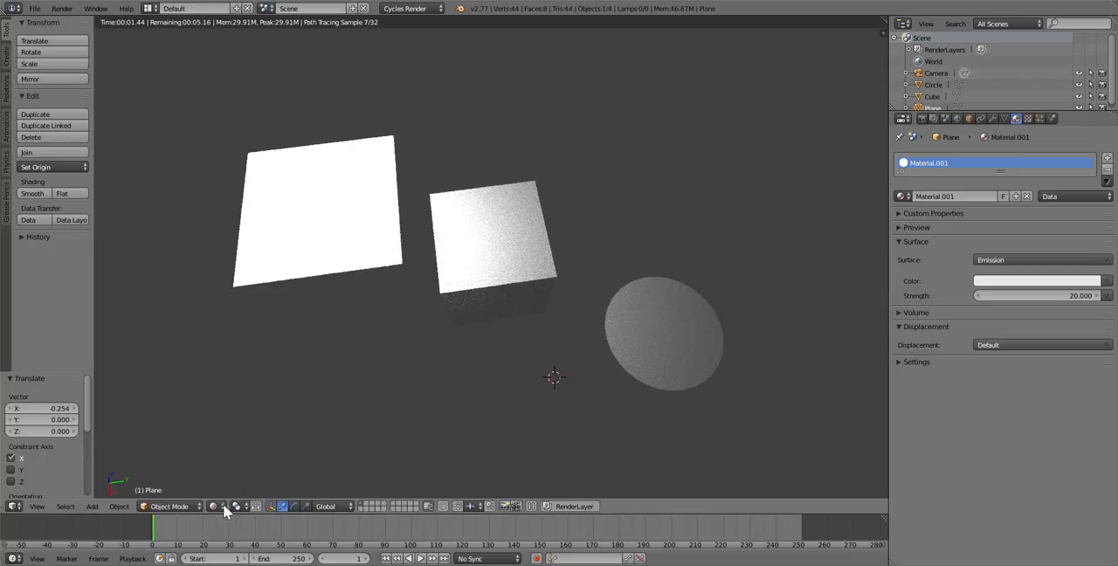
Return to Solid shading and give the circle a new material with an Emission surface
{"action": "left_click", "coordinate": [214, 506]}
{"action": "left_click", "coordinate": [231, 461]}
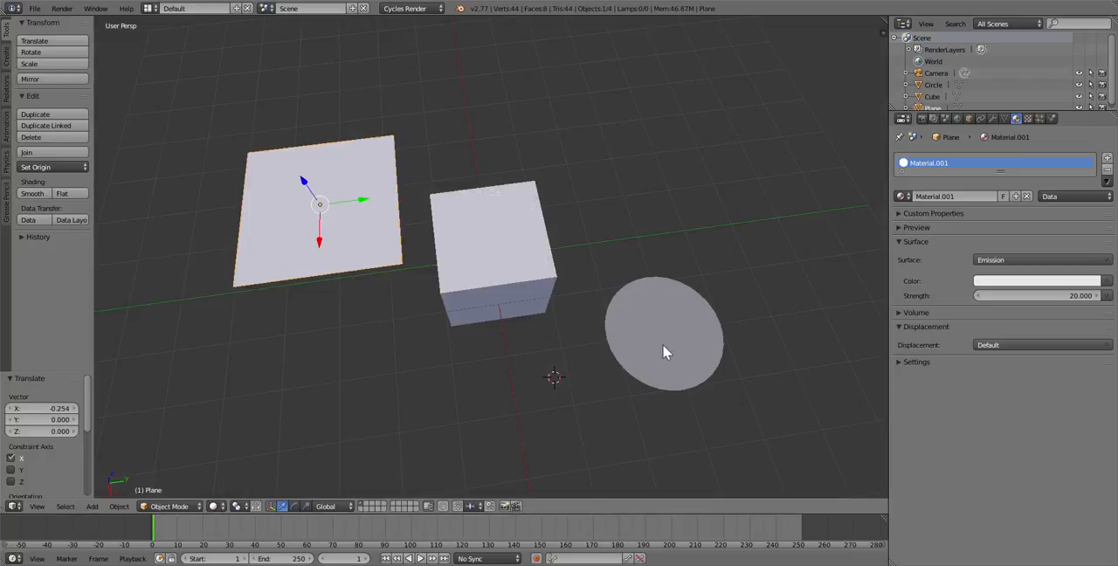
{"action": "right_click", "coordinate": [664, 352]}
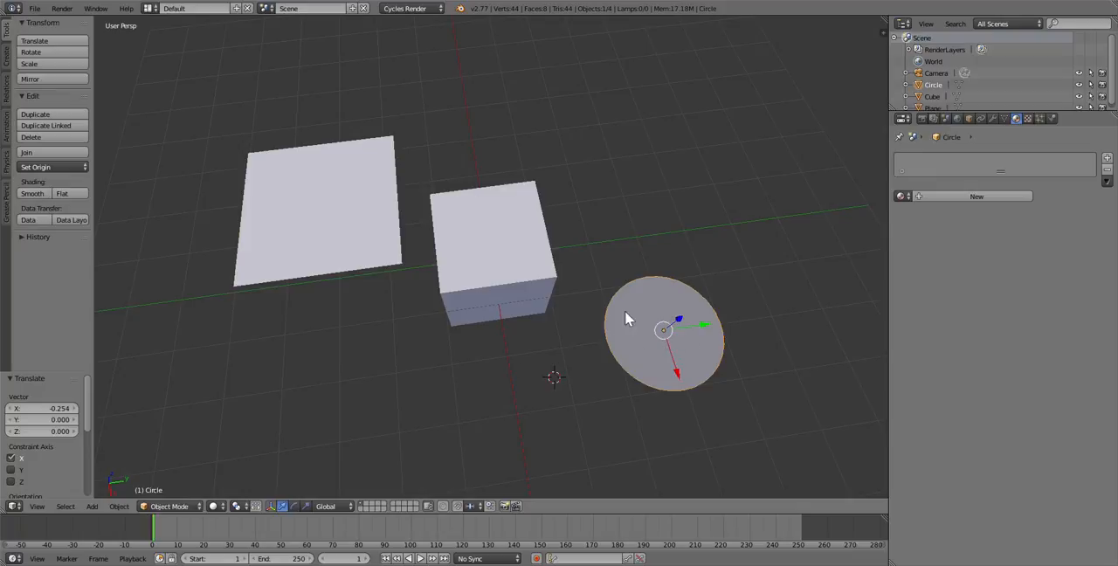
{"action": "left_click", "coordinate": [993, 196]}
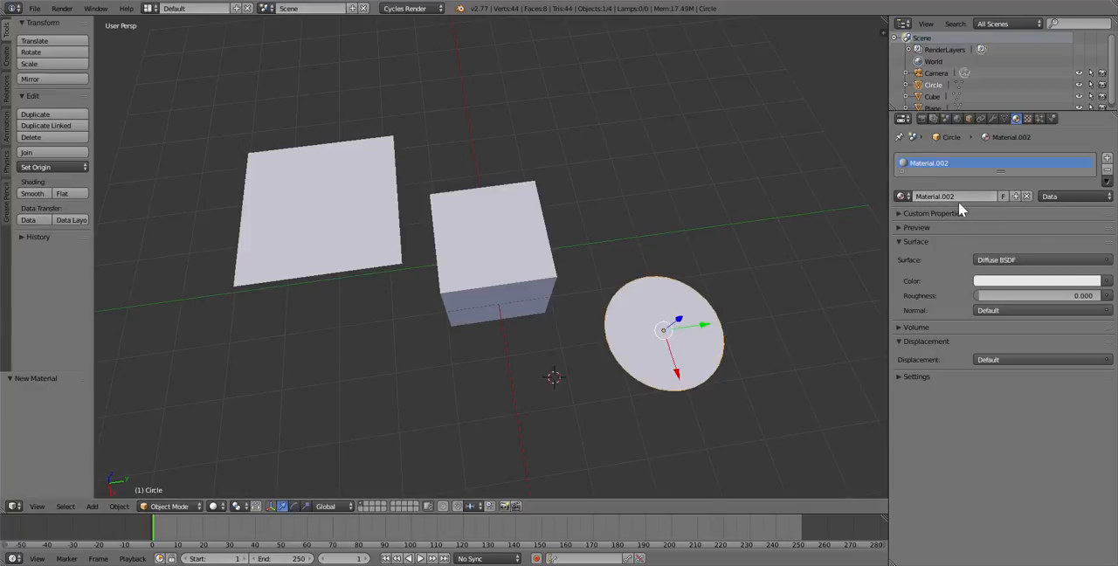
{"action": "left_click", "coordinate": [975, 260]}
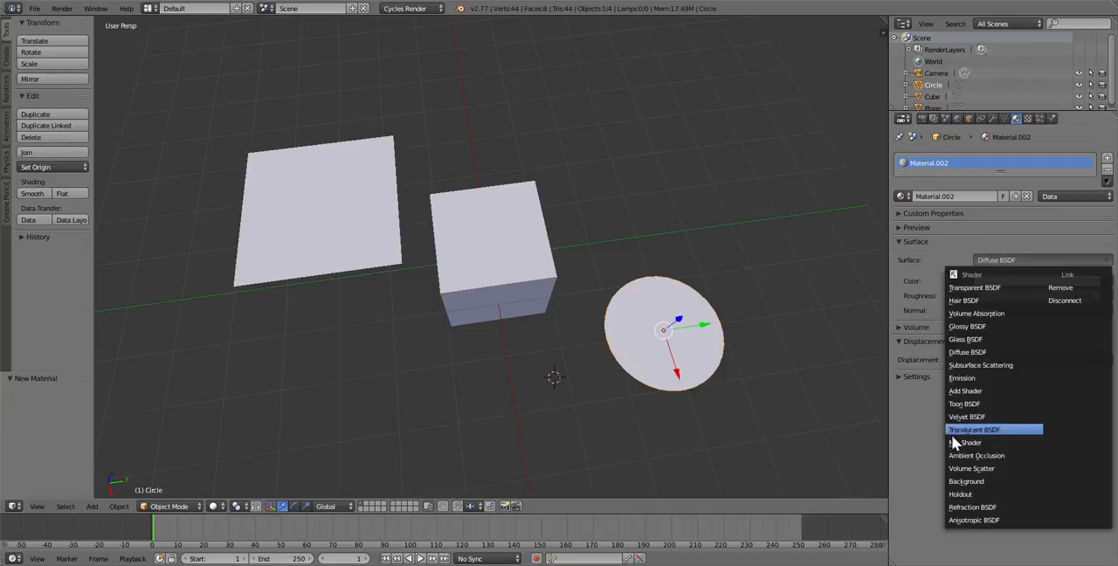
{"action": "left_click", "coordinate": [961, 376]}
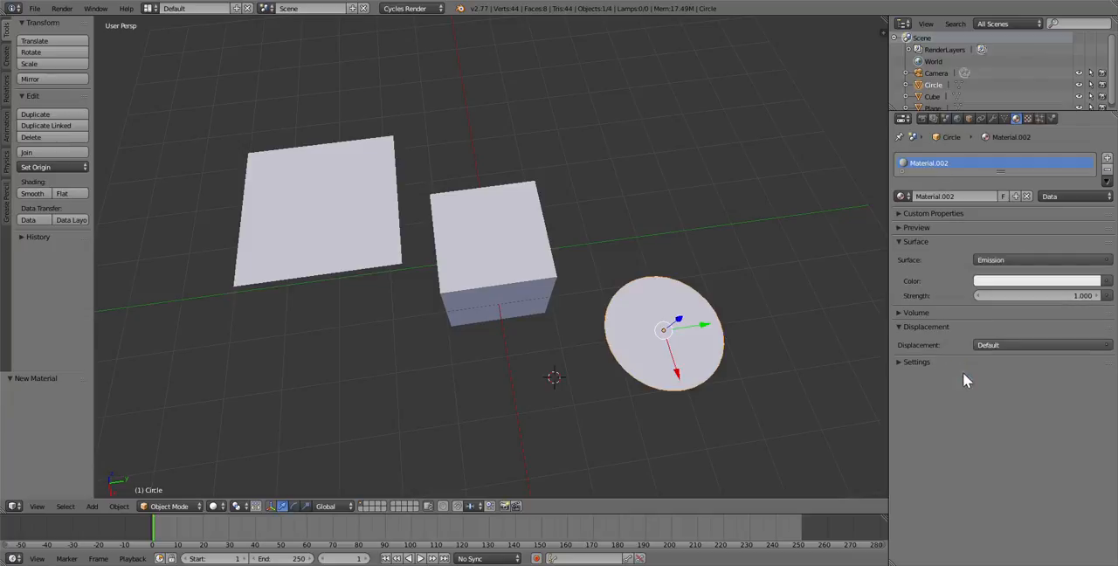
{"action": "left_click", "coordinate": [997, 284]}
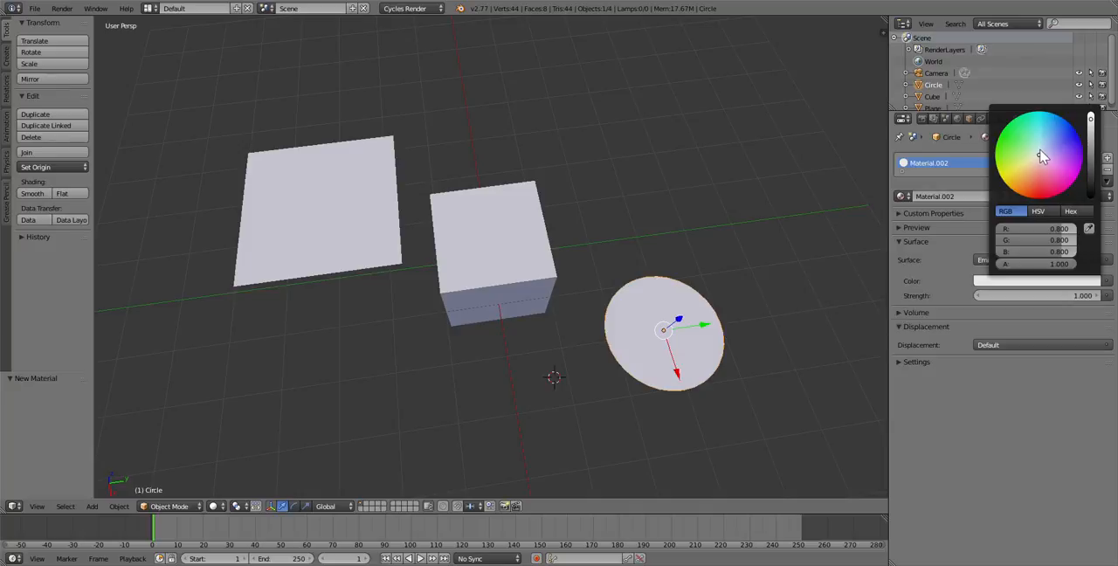
{"action": "mouse_move", "coordinate": [1040, 158]}
{"action": "left_mouse_down"}
{"action": "mouse_move", "coordinate": [1033, 179]}
{"action": "mouse_move", "coordinate": [1006, 150]}
{"action": "mouse_move", "coordinate": [1053, 123]}
{"action": "mouse_move", "coordinate": [1076, 136]}
{"action": "mouse_move", "coordinate": [1039, 157]}
{"action": "left_mouse_up"}
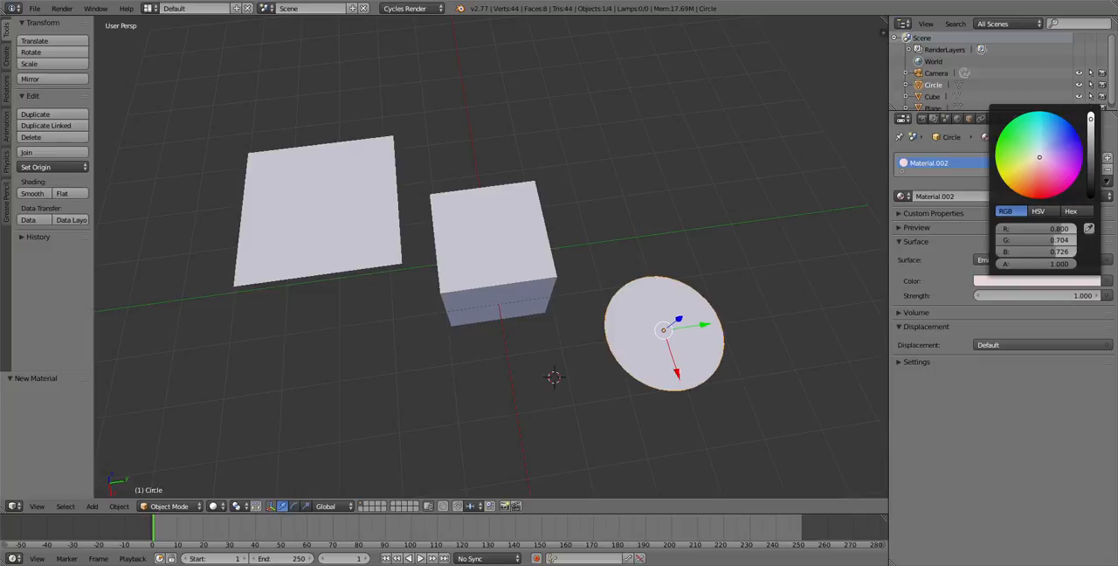
{"action": "left_click_drag", "start_coordinate": [1039, 157], "coordinate": [1037, 159]}
{"action": "mouse_move", "coordinate": [1092, 120]}
{"action": "left_mouse_down"}
{"action": "mouse_move", "coordinate": [1092, 196]}
{"action": "mouse_move", "coordinate": [1092, 118]}
{"action": "left_mouse_up"}
{"action": "left_click_drag", "start_coordinate": [1039, 161], "coordinate": [1040, 154]}
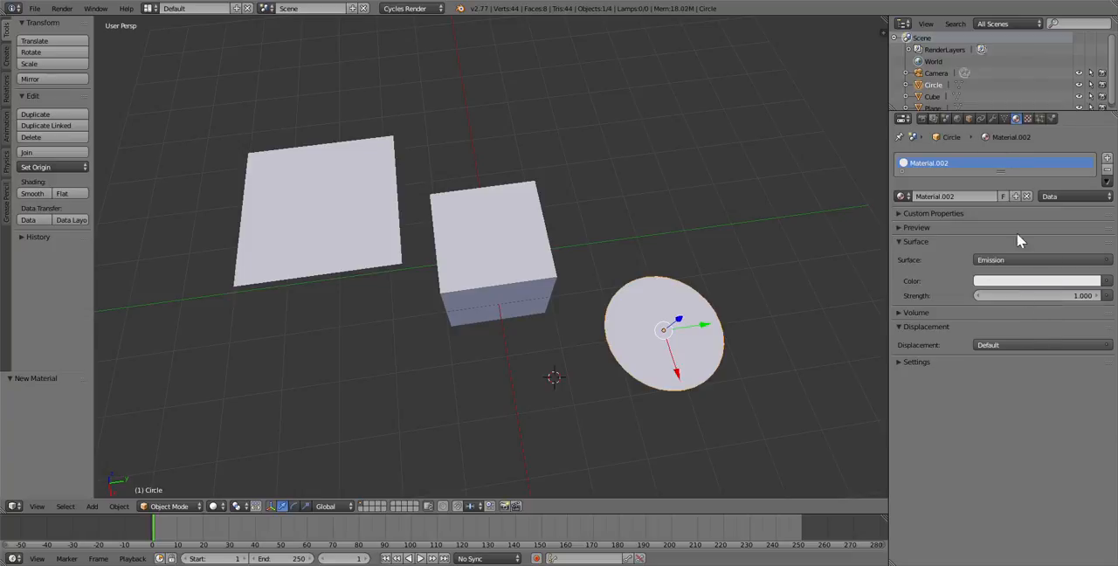
Set the circle's emission color to a saturated blue
{"action": "left_click", "coordinate": [1038, 281]}
{"action": "left_click_drag", "start_coordinate": [1044, 148], "coordinate": [1072, 139]}
{"action": "left_click", "coordinate": [665, 418]}
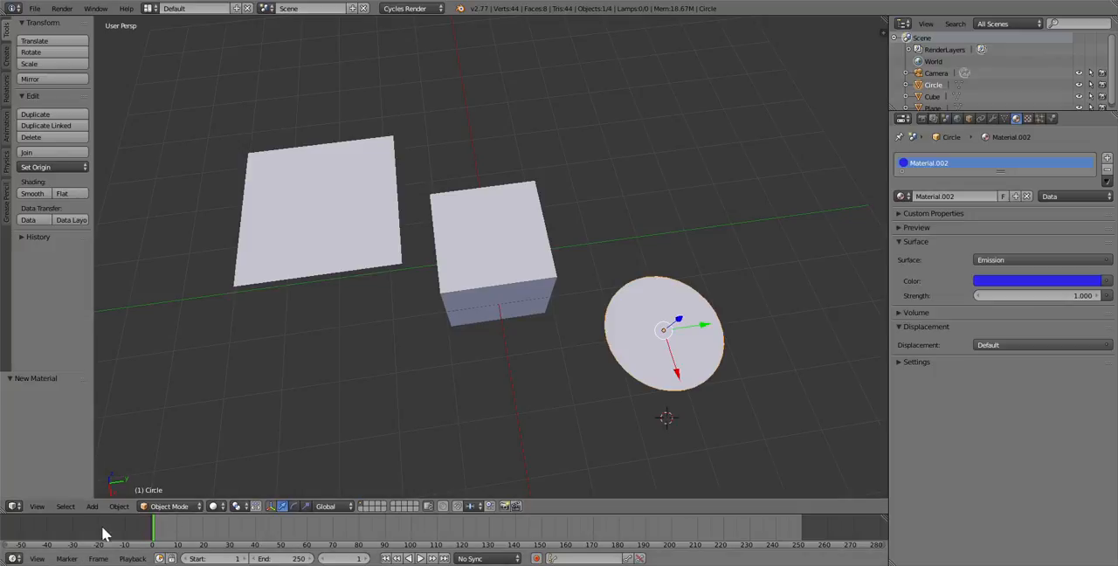
Preview the scene in Rendered shading and raise the blue circle about 2.056 units along the Z axis
{"action": "left_click", "coordinate": [215, 506]}
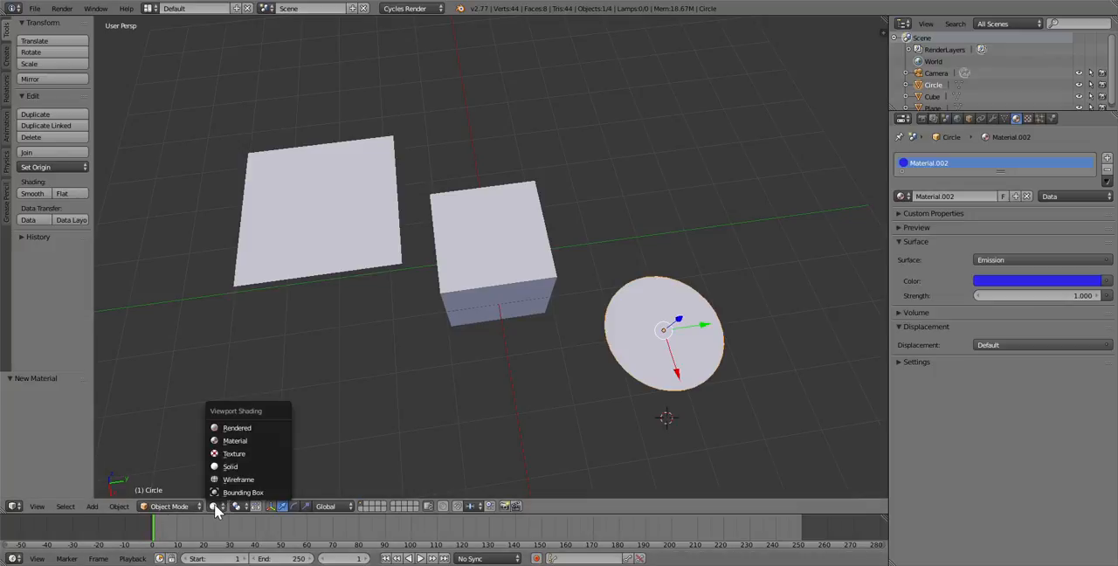
{"action": "left_click", "coordinate": [229, 428]}
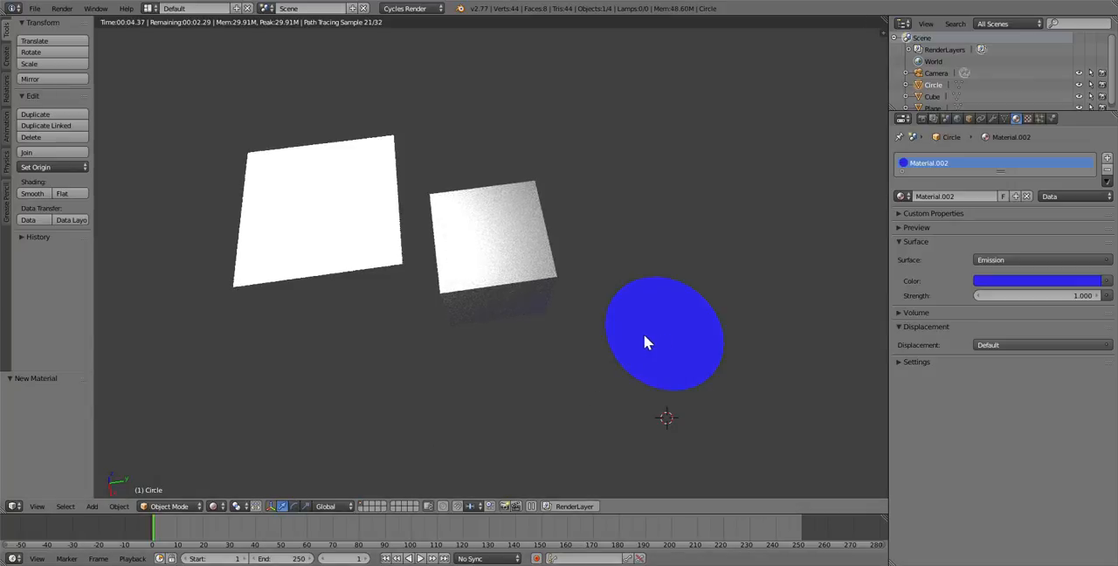
{"action": "key", "text": "g"}
{"action": "key", "text": "z"}
{"action": "left_click", "coordinate": [654, 246]}
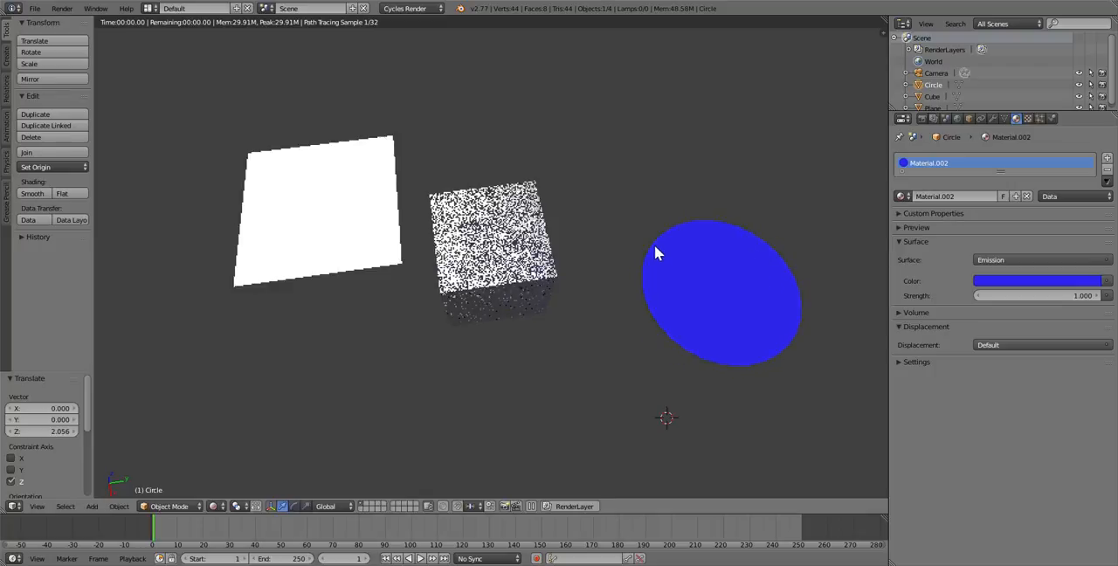
Set the circle's emission strength to 20
{"action": "left_click", "coordinate": [1044, 295]}
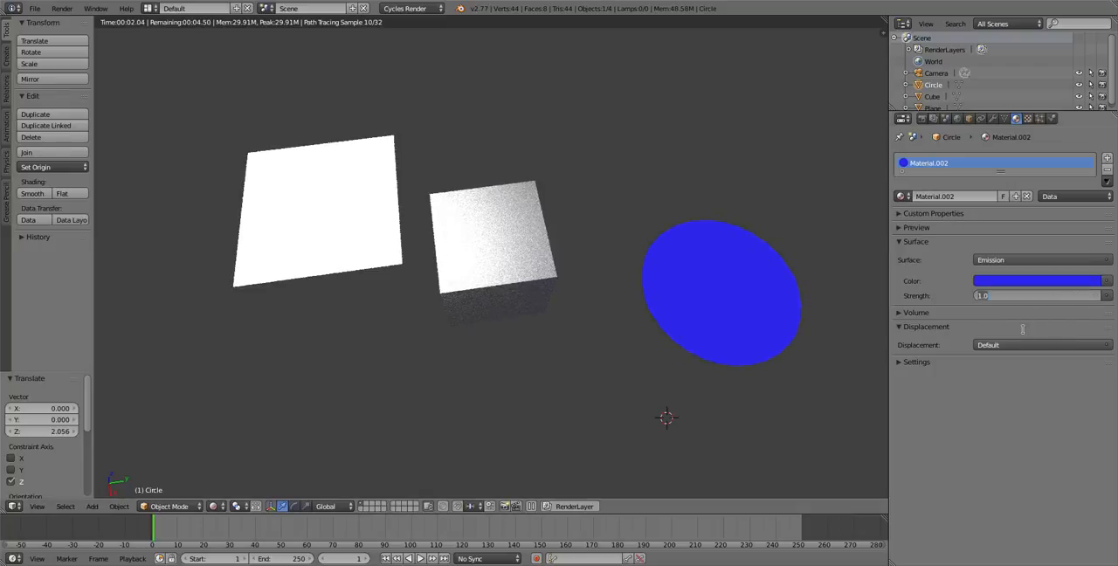
{"action": "type", "text": "20"}
{"action": "key", "text": "Return"}
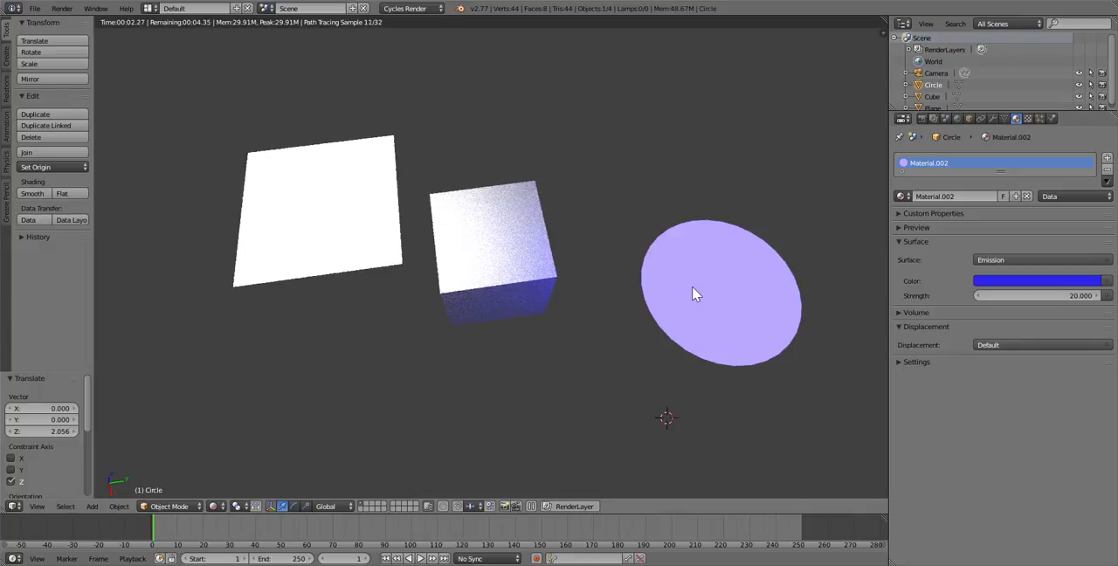
Move the circle about 0.565 units along the Z axis and about -0.069 units along the Y axis
{"action": "key", "text": "g"}
{"action": "key", "text": "z"}
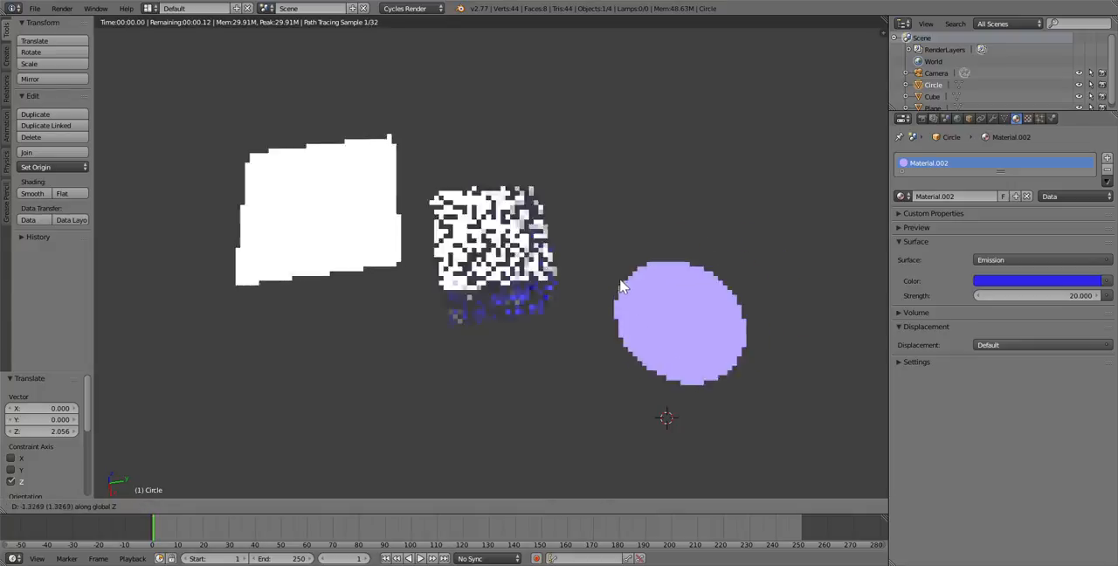
{"action": "left_click", "coordinate": [690, 253]}
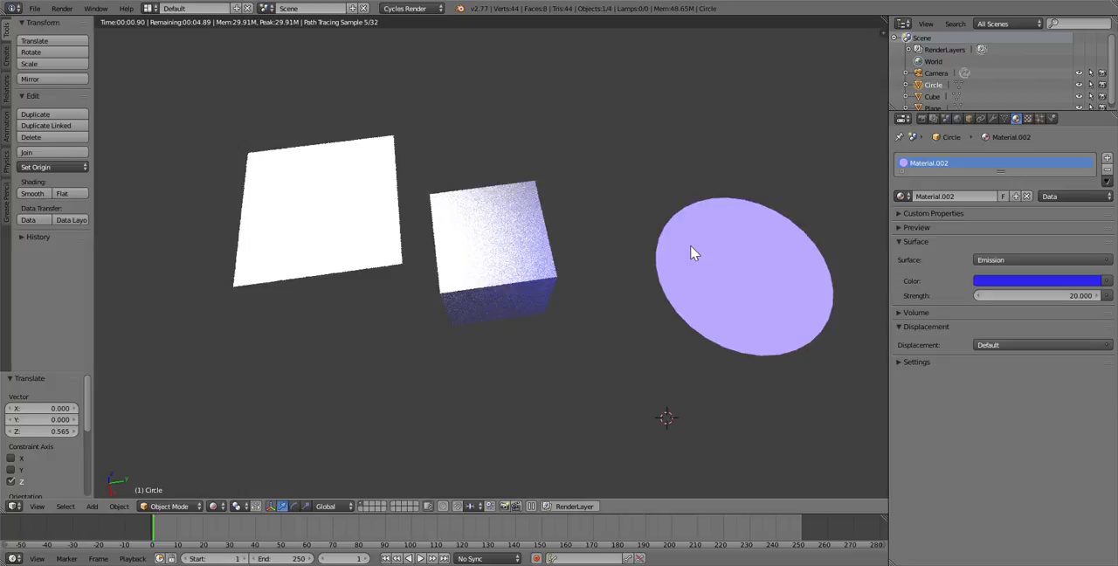
{"action": "left_click", "coordinate": [426, 9]}
{"action": "key", "text": "g"}
{"action": "key", "text": "y"}
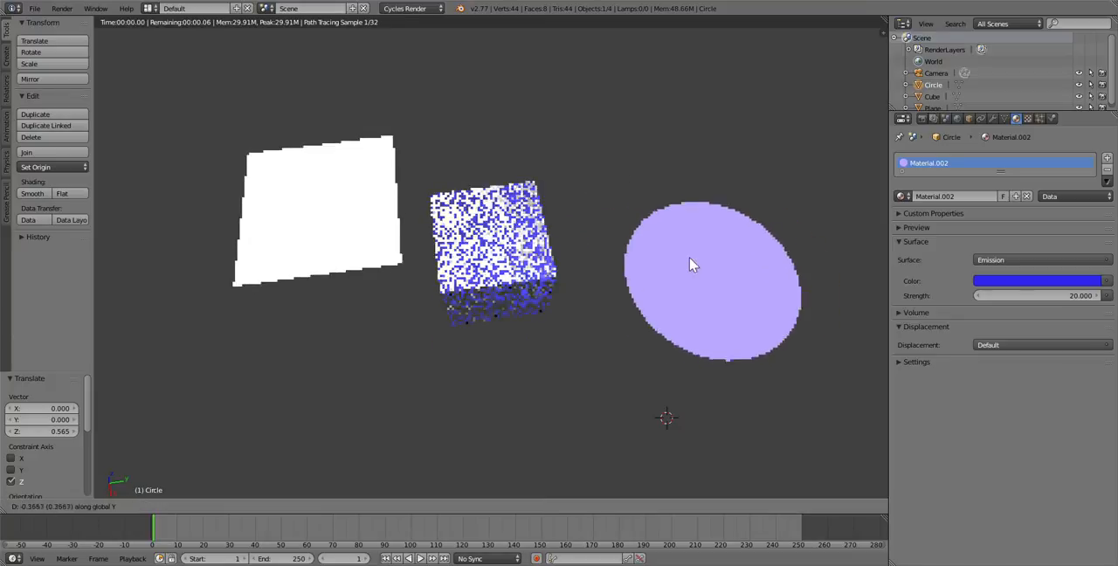
{"action": "left_click", "coordinate": [719, 258]}
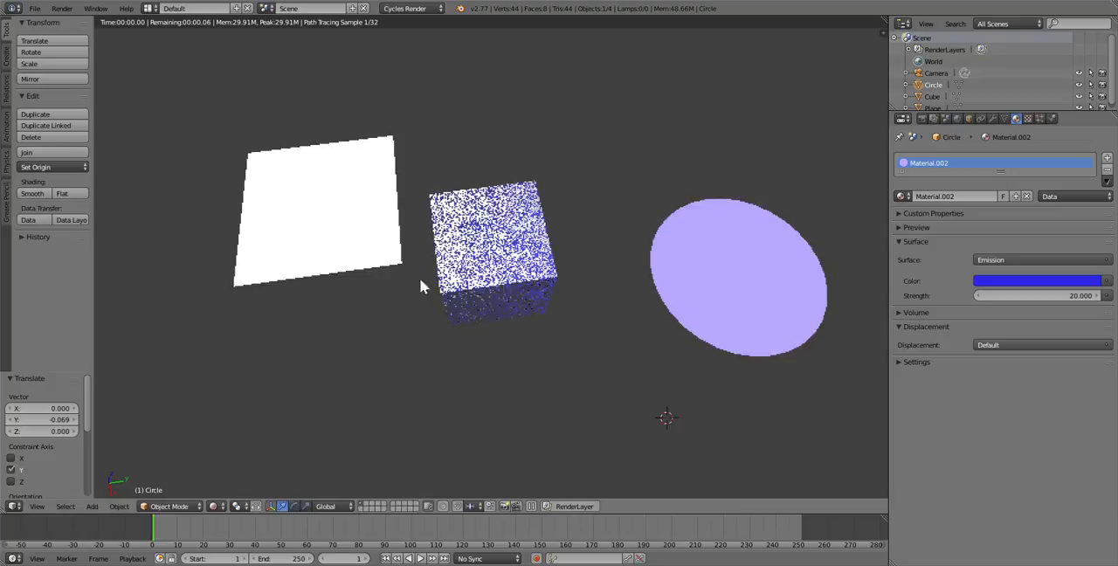
Return to Solid shading and add a new plane mesh near the base of the cube
{"action": "left_click", "coordinate": [215, 507]}
{"action": "left_click", "coordinate": [229, 466]}
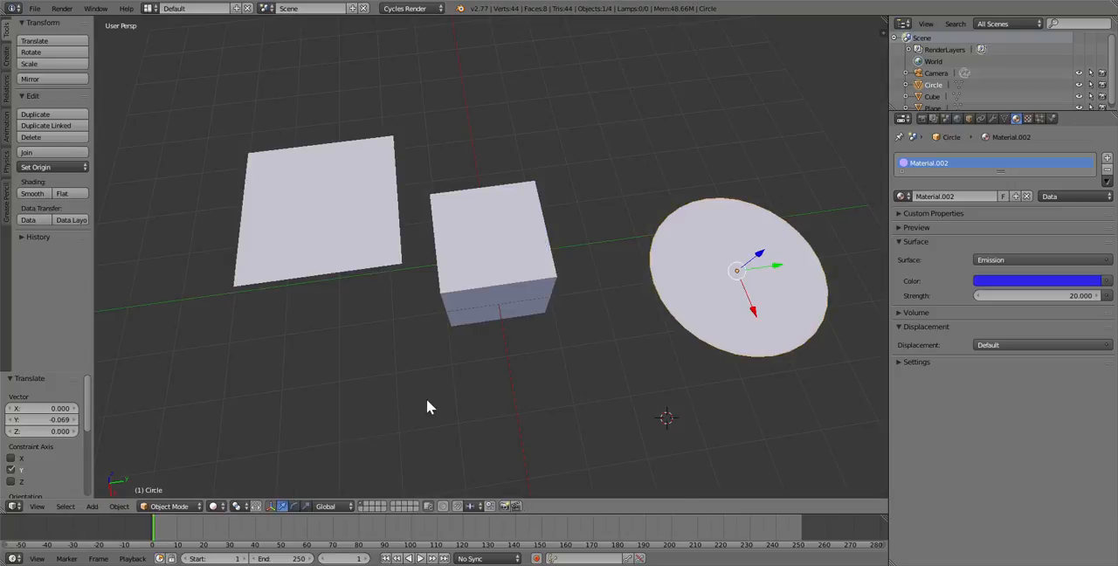
{"action": "scroll", "coordinate": [428, 400], "scroll_direction": "up", "scroll_amount": 2}
{"action": "left_click", "coordinate": [438, 394]}
{"action": "key", "text": "shift+a"}
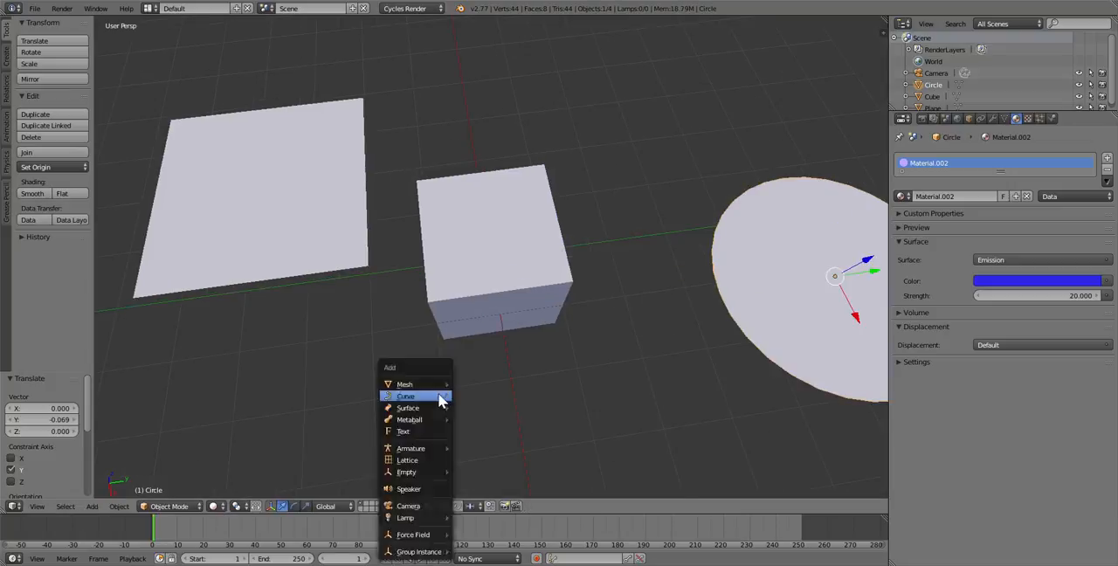
{"action": "mouse_move", "coordinate": [417, 390]}
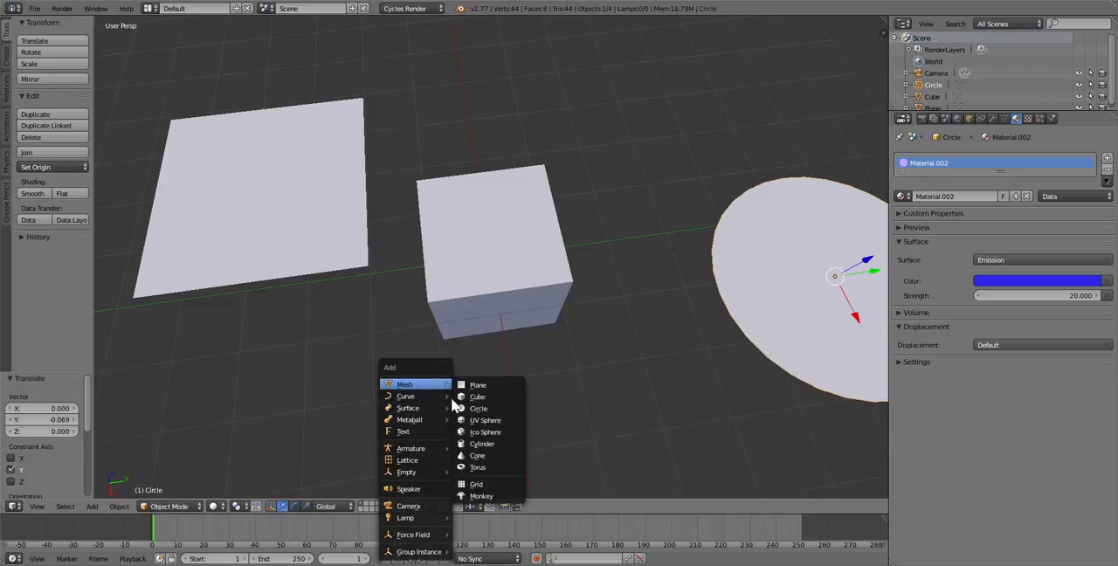
{"action": "left_click", "coordinate": [476, 385]}
Raise the new plane about 2.064 units along the Z axis and lower it about 0.301 units to sit beneath the cube
{"action": "scroll", "coordinate": [466, 390], "scroll_direction": "down", "scroll_amount": 3}
{"action": "middle_click_drag", "start_coordinate": [467, 390], "coordinate": [473, 320]}
{"action": "left_click_drag", "start_coordinate": [447, 372], "coordinate": [434, 302]}
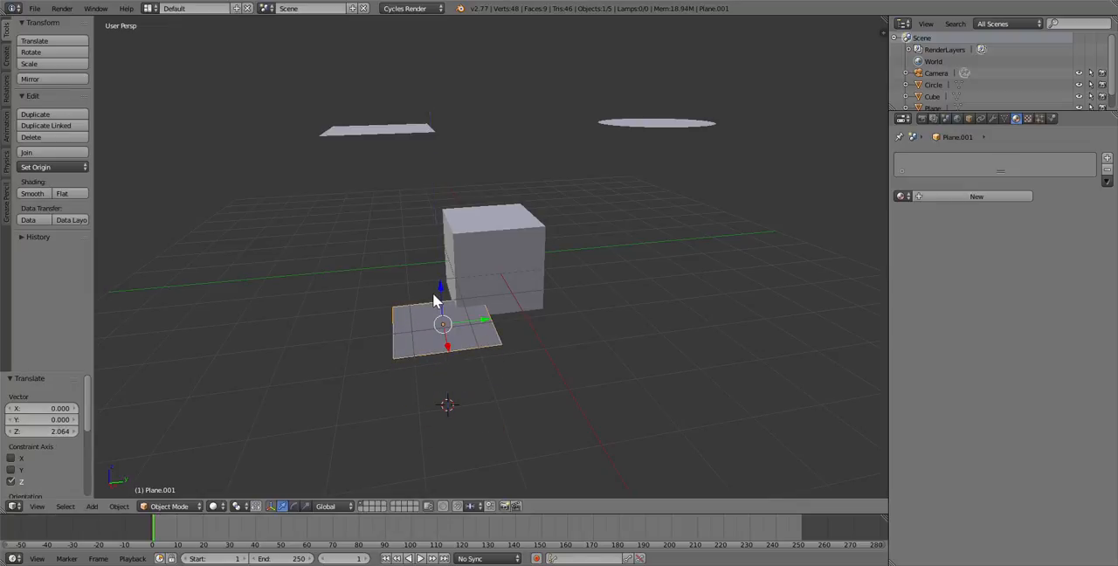
{"action": "mouse_move", "coordinate": [434, 291]}
{"action": "left_mouse_down"}
{"action": "mouse_move", "coordinate": [437, 313]}
{"action": "mouse_move", "coordinate": [432, 303]}
{"action": "left_mouse_up"}
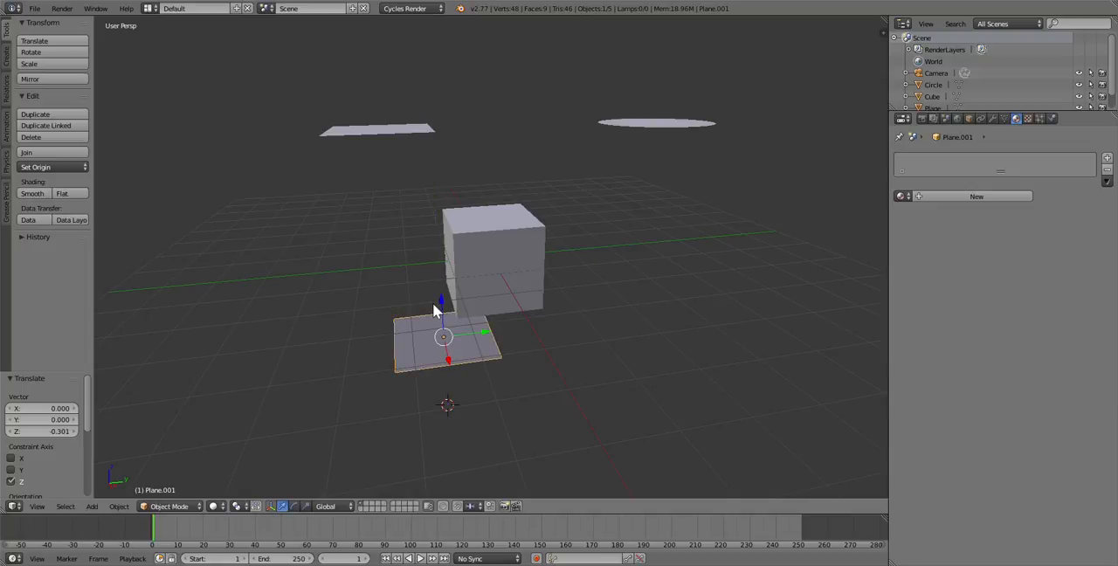
Start the Screencast Keys display in the 3D viewport
{"action": "key", "text": "n"}
{"action": "scroll", "coordinate": [804, 375], "scroll_direction": "down", "scroll_amount": 5}
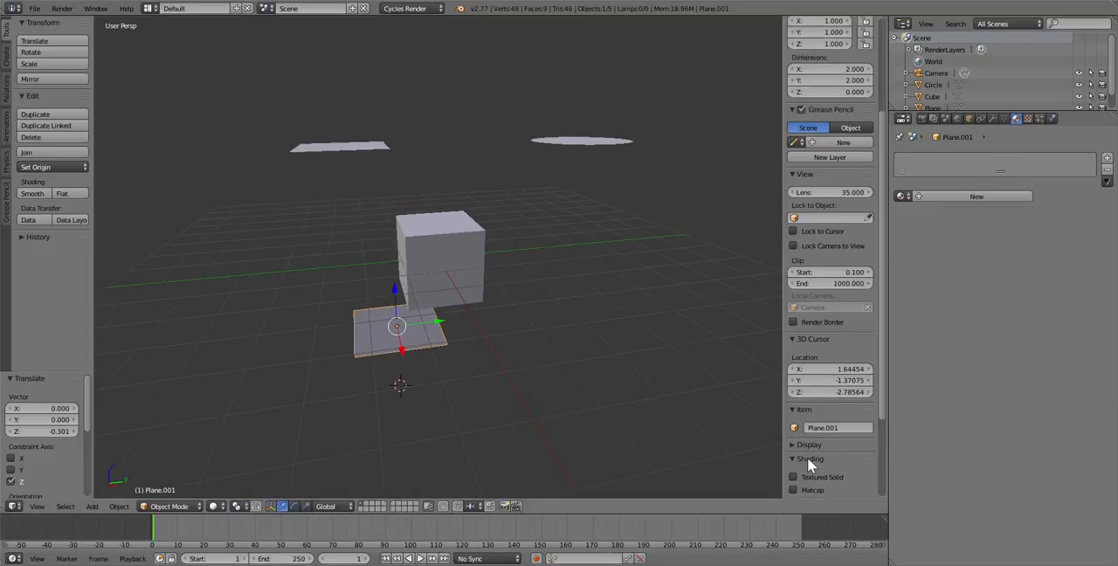
{"action": "scroll", "coordinate": [808, 457], "scroll_direction": "down", "scroll_amount": 4}
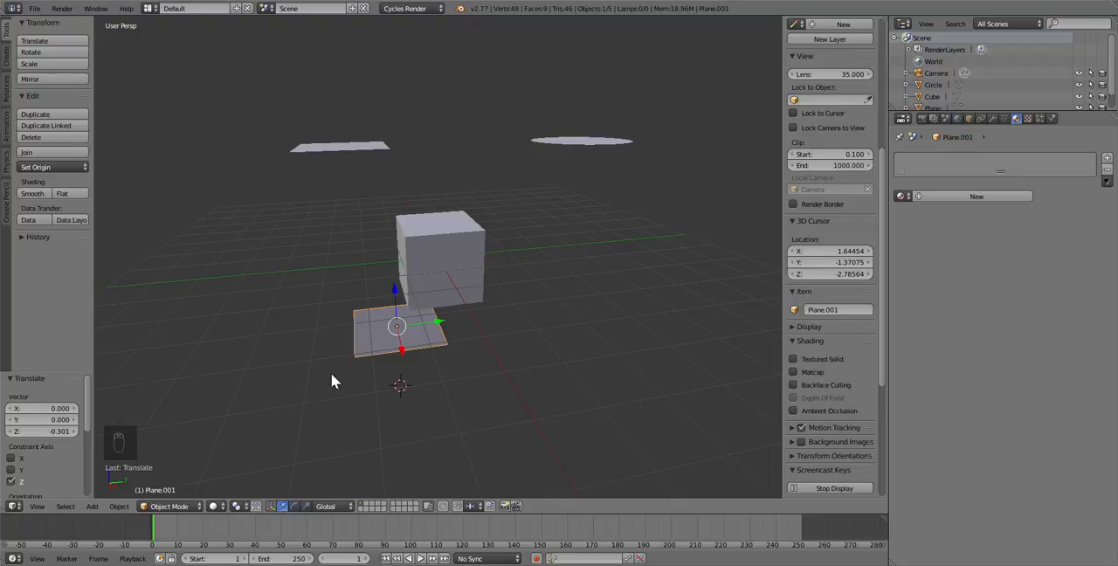
{"action": "key", "text": "n"}
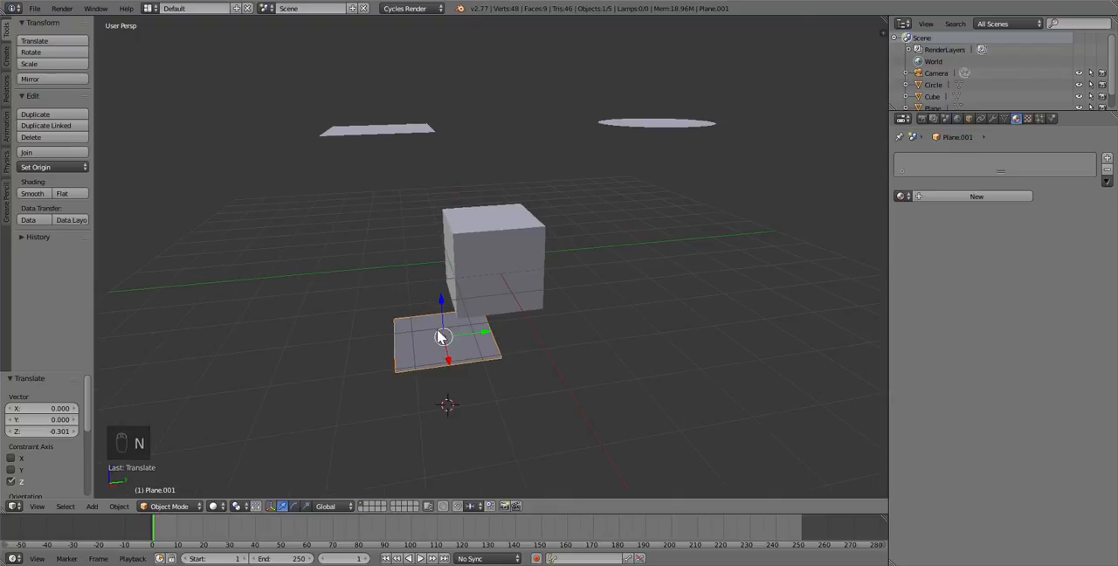
Scale the new plane by a factor of about -12.481 to form a large floor under the cube
{"action": "key", "text": "s"}
{"action": "left_click", "coordinate": [562, 316]}
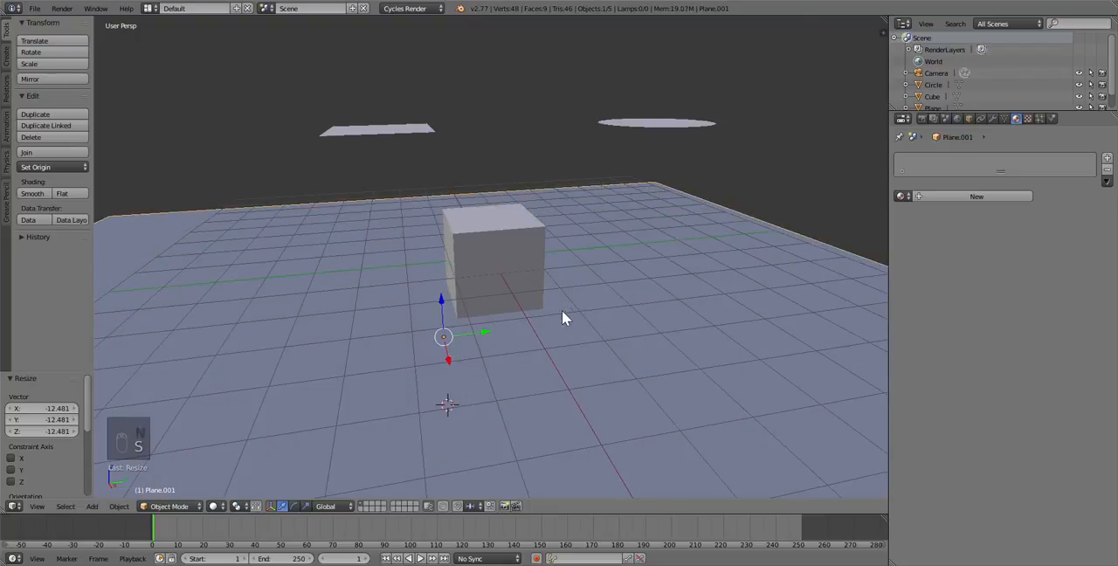
{"action": "scroll", "coordinate": [562, 319], "scroll_direction": "down", "scroll_amount": 4}
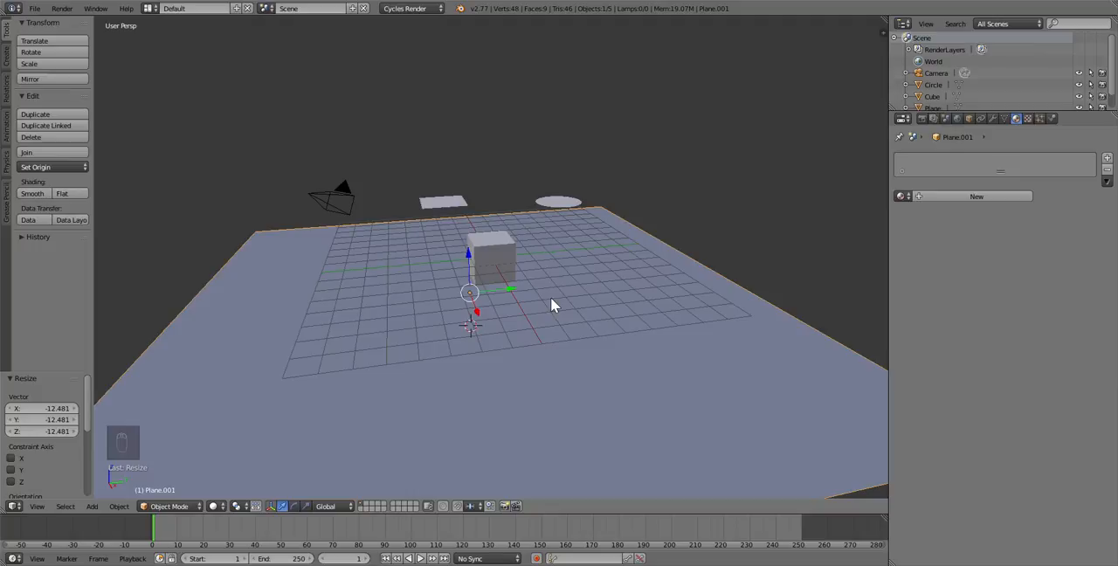
Select the camera in front of the cube and move it about 0.563 units along the X axis
{"action": "right_click", "coordinate": [347, 211]}
{"action": "middle_click_drag", "start_coordinate": [350, 217], "coordinate": [398, 243]}
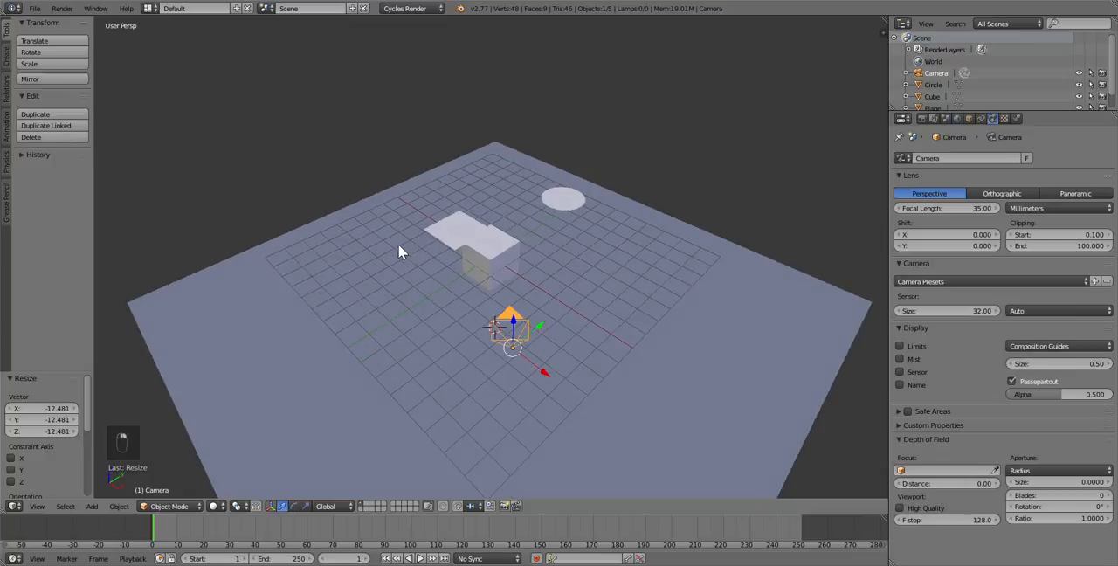
{"action": "right_click", "coordinate": [463, 234]}
{"action": "right_click", "coordinate": [575, 194]}
{"action": "right_click", "coordinate": [539, 356]}
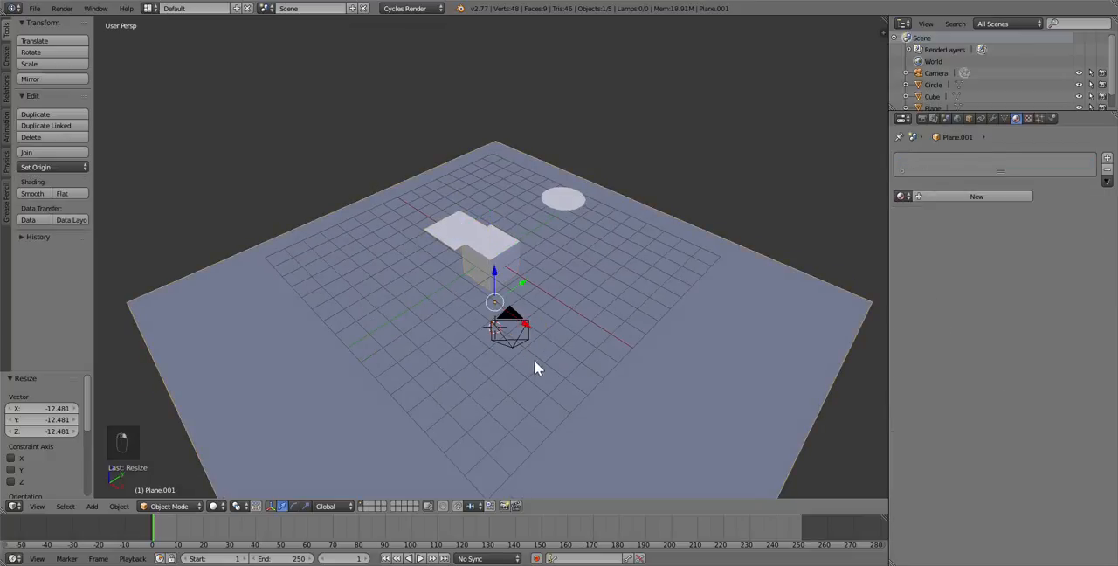
{"action": "right_click", "coordinate": [518, 328]}
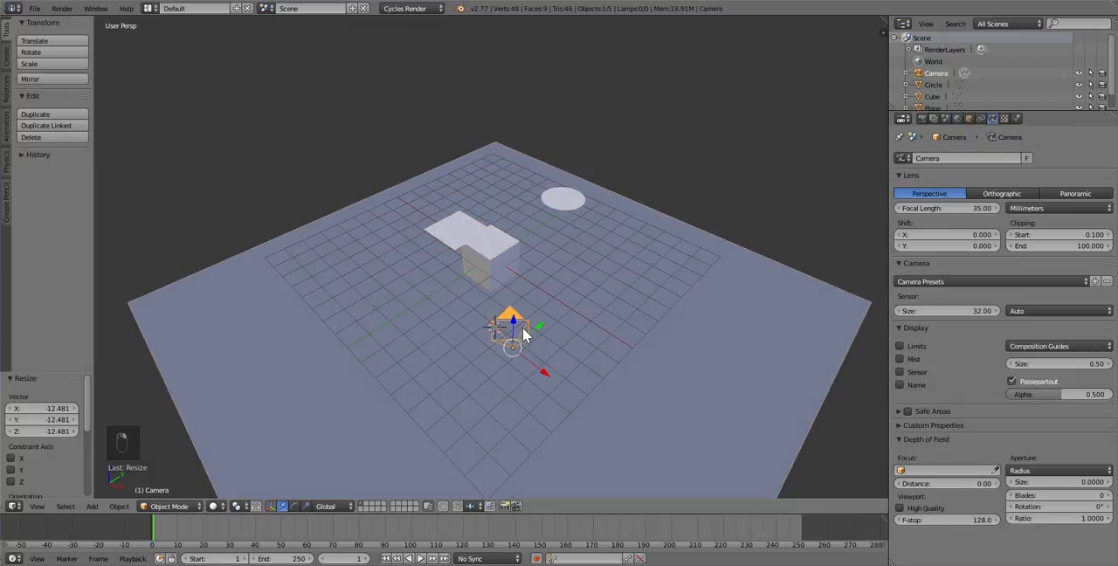
{"action": "key", "text": "g"}
{"action": "key", "text": "x"}
{"action": "left_click", "coordinate": [521, 377]}
Try moving the camera freely, undo that move, and try rotating the camera
{"action": "key", "text": "g"}
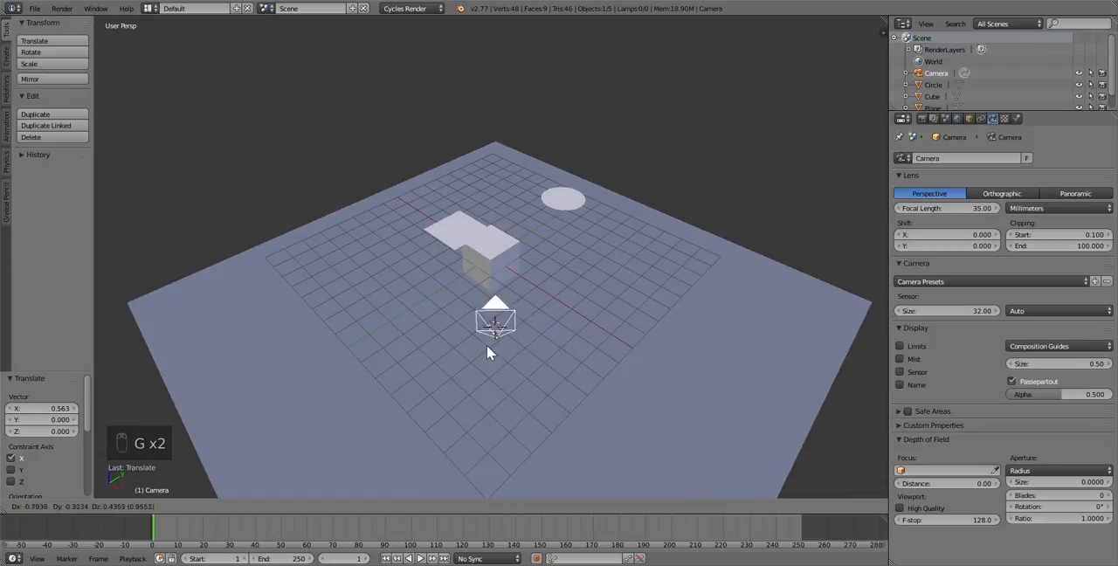
{"action": "left_click", "coordinate": [487, 345]}
{"action": "key", "text": "ctrl+z"}
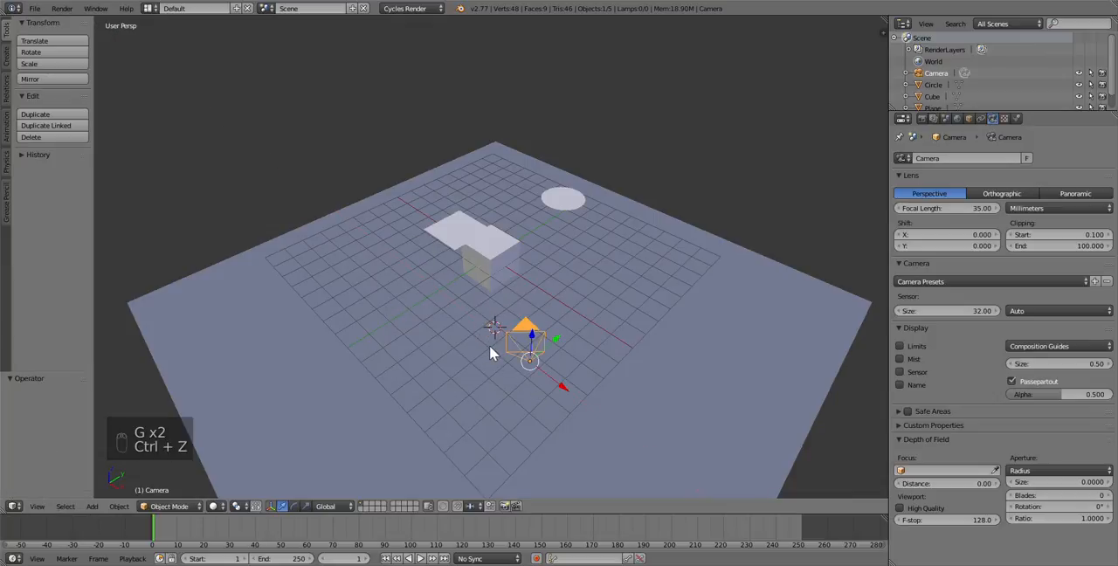
{"action": "key", "text": "r"}
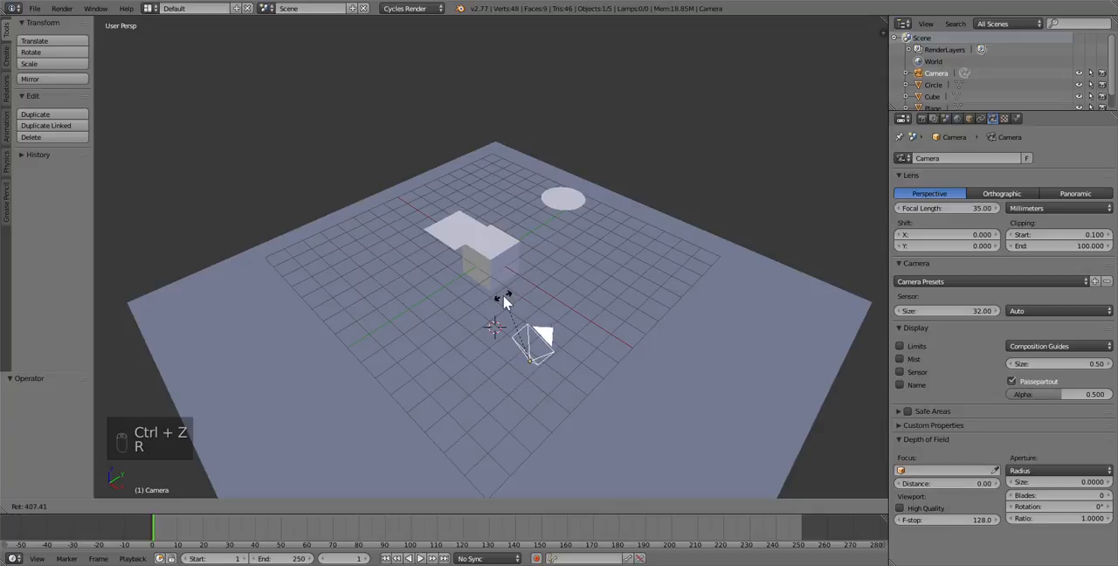
{"action": "right_click", "coordinate": [503, 295]}
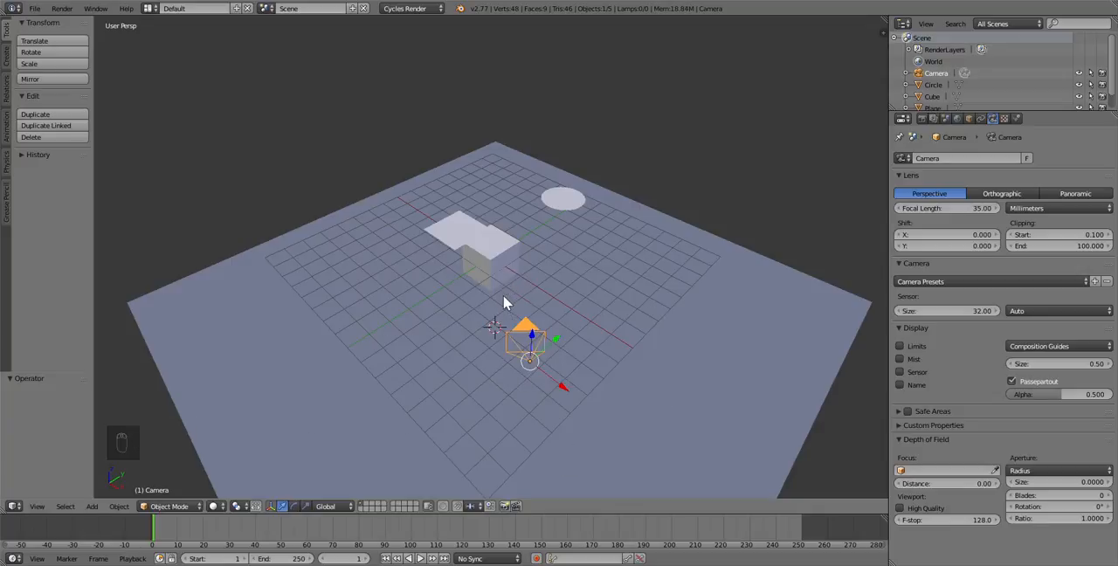
Move the camera freely by about -0.103 in X, -0.625 in Y and -0.432 in Z
{"action": "key", "text": "g"}
{"action": "left_click", "coordinate": [489, 332]}
Try scaling the camera by a factor of about 2.497 and undo the resize
{"action": "key", "text": "s"}
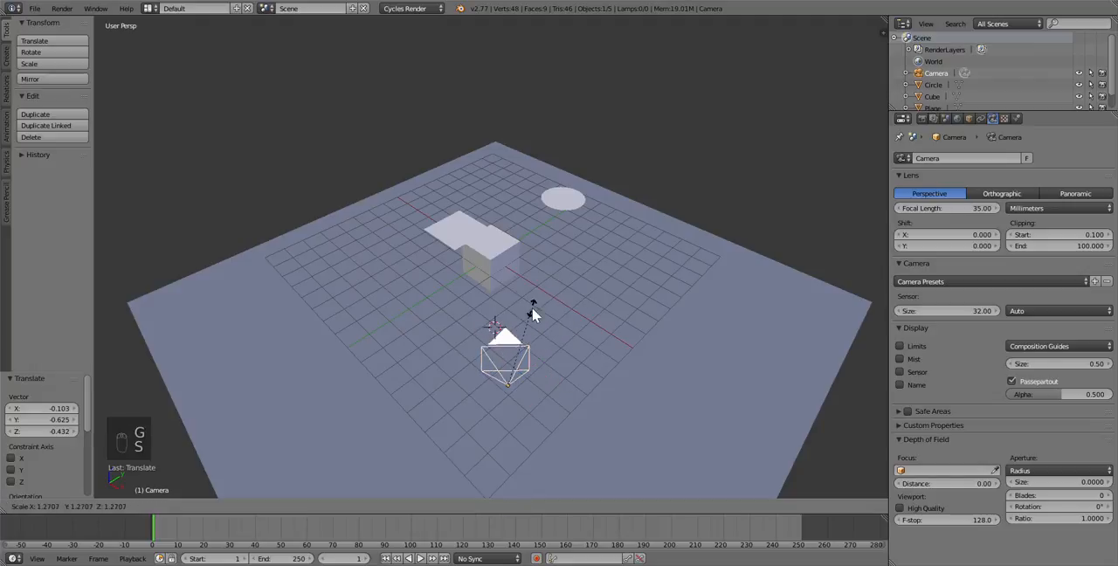
{"action": "left_click", "coordinate": [636, 290]}
{"action": "key", "text": "Escape"}
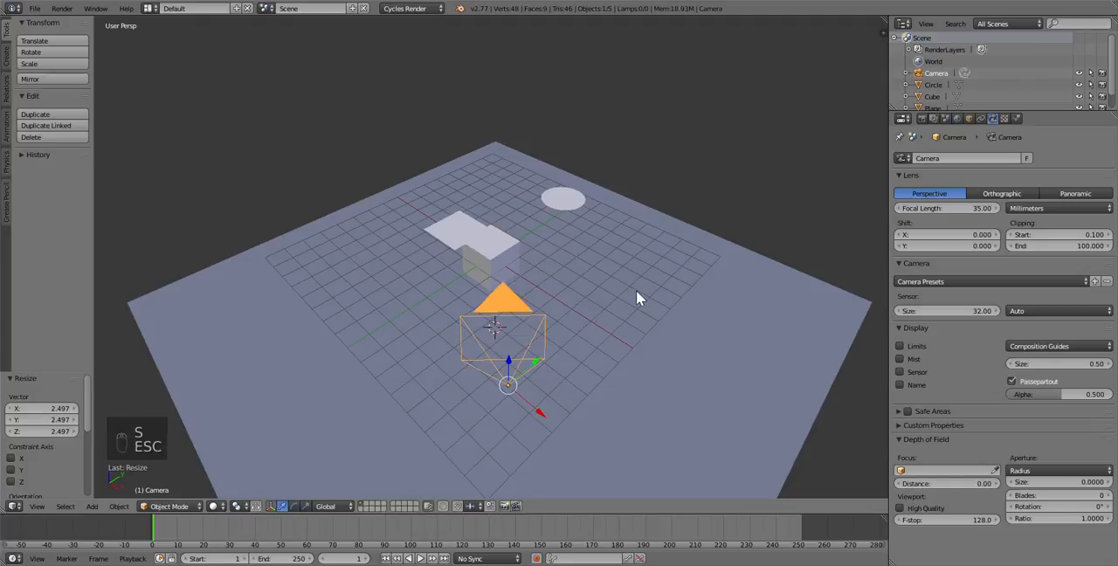
{"action": "key", "text": "ctrl+z"}
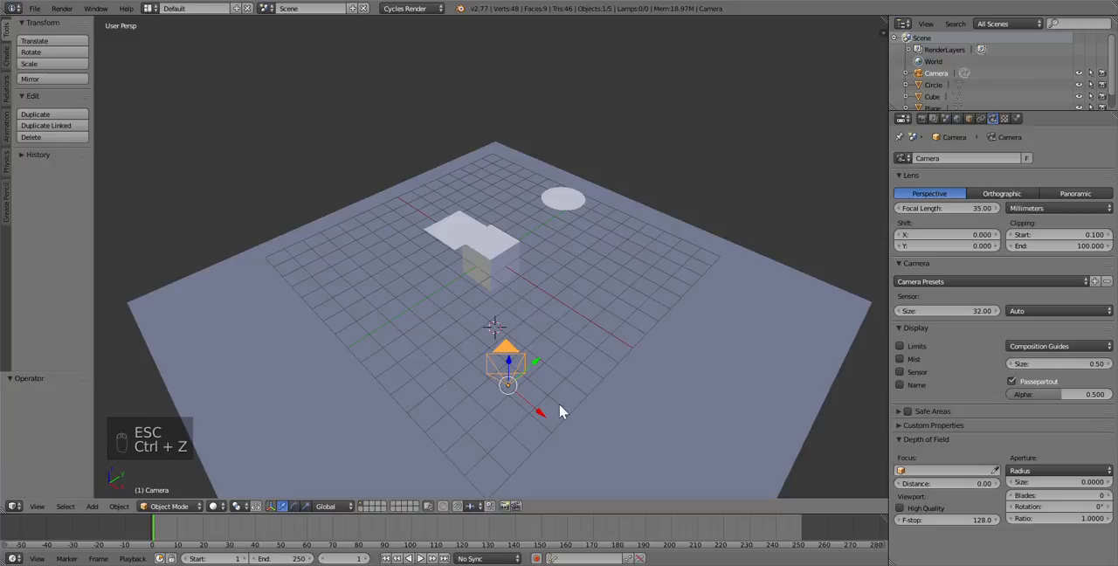
Move the camera about -1.193 units along the X axis and check the framing through the camera view
{"action": "left_click_drag", "start_coordinate": [539, 414], "coordinate": [491, 390]}
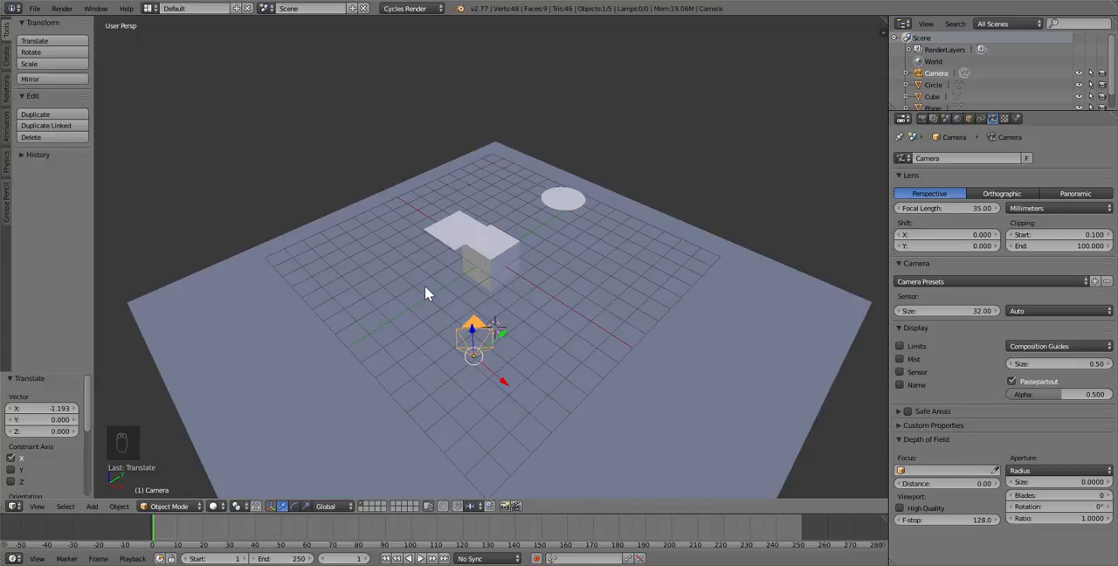
{"action": "key", "text": "KP_0"}
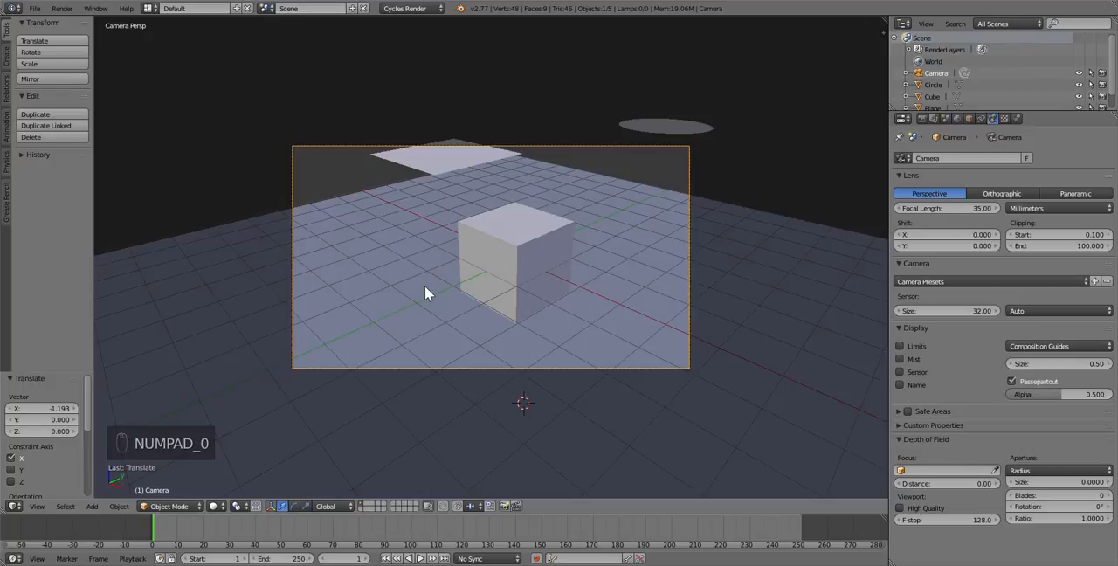
{"action": "key", "text": "KP_0"}
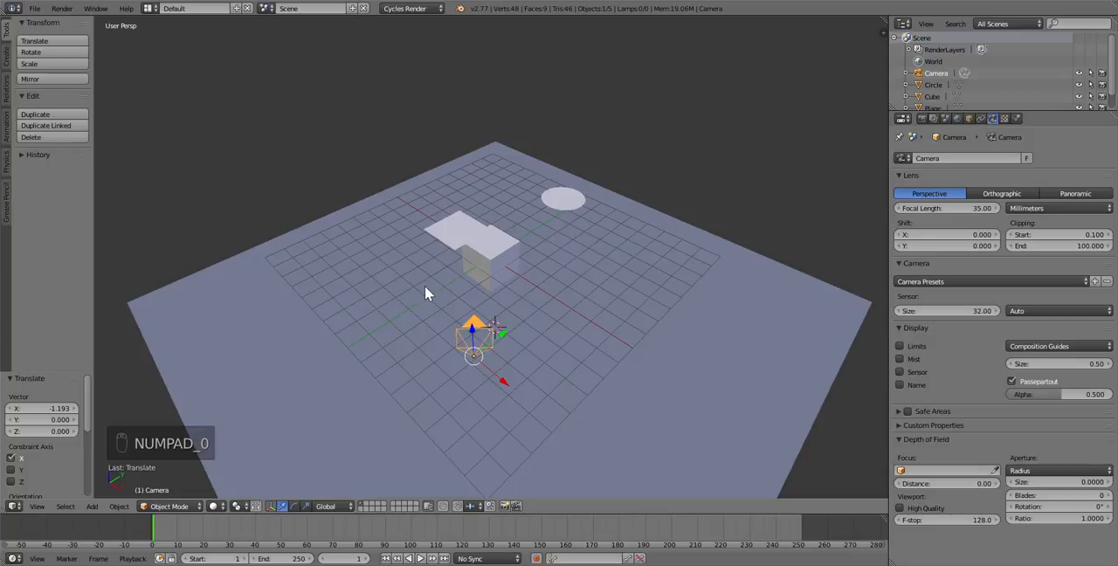
Render the scene from the camera and expand the Sampling options in the render settings
{"action": "key", "text": "F12"}
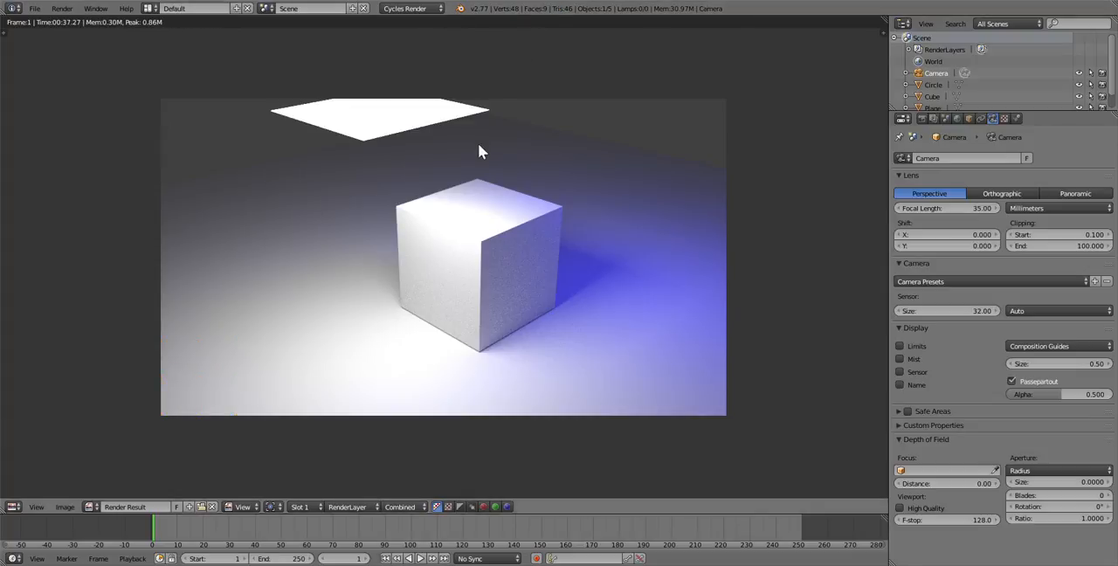
{"action": "left_click", "coordinate": [923, 120]}
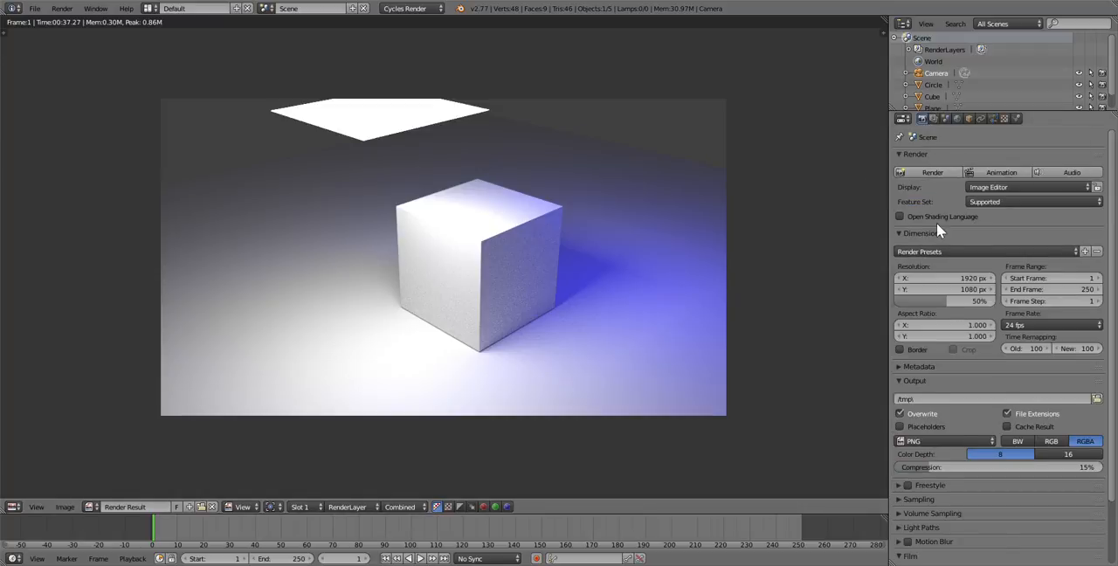
{"action": "scroll", "coordinate": [926, 262], "scroll_direction": "down", "scroll_amount": 3}
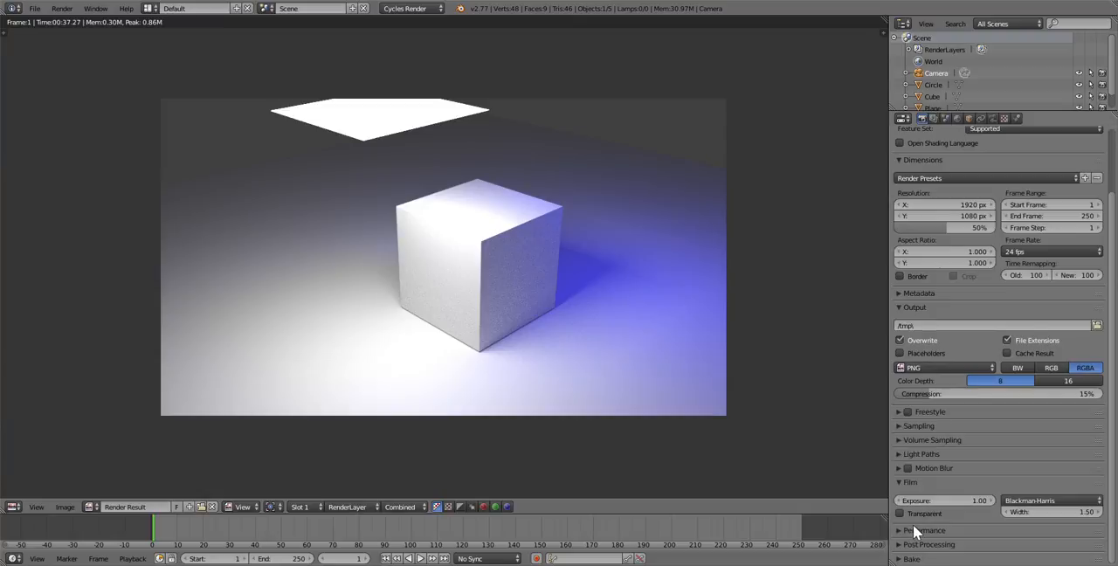
{"action": "left_click", "coordinate": [904, 425]}
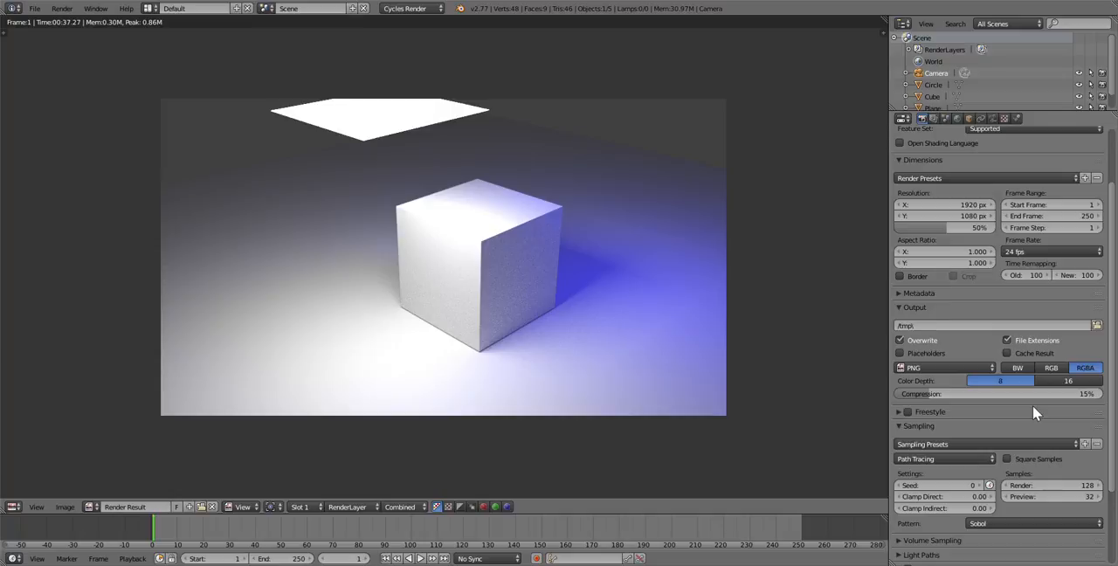
Close the render result and set the 3D viewport to Rendered shading with a closer view of the cube
{"action": "key", "text": "Escape"}
{"action": "key", "text": "Escape"}
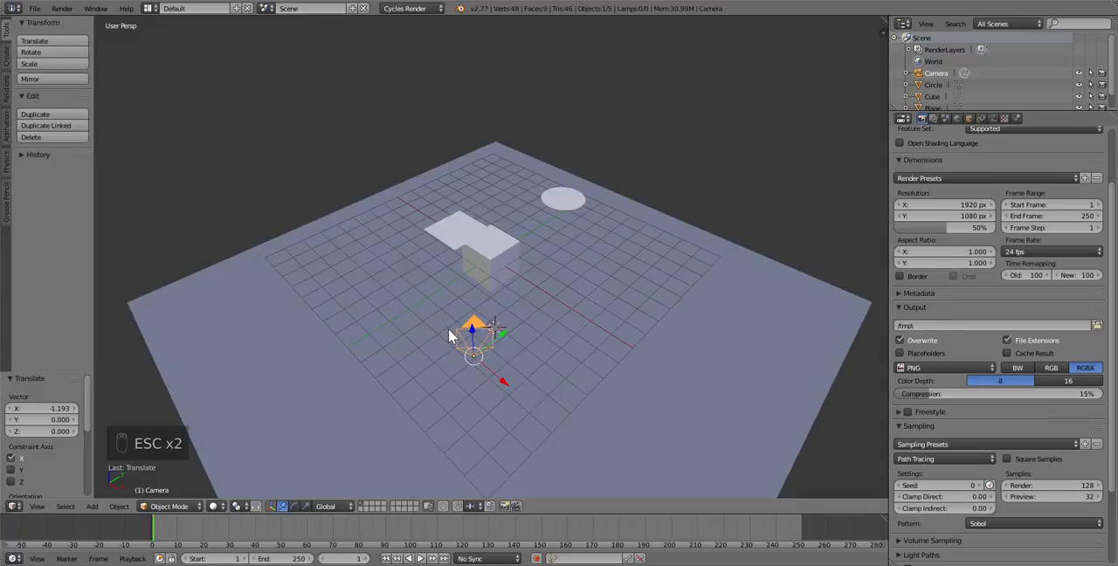
{"action": "scroll", "coordinate": [541, 276], "scroll_direction": "up", "scroll_amount": 5}
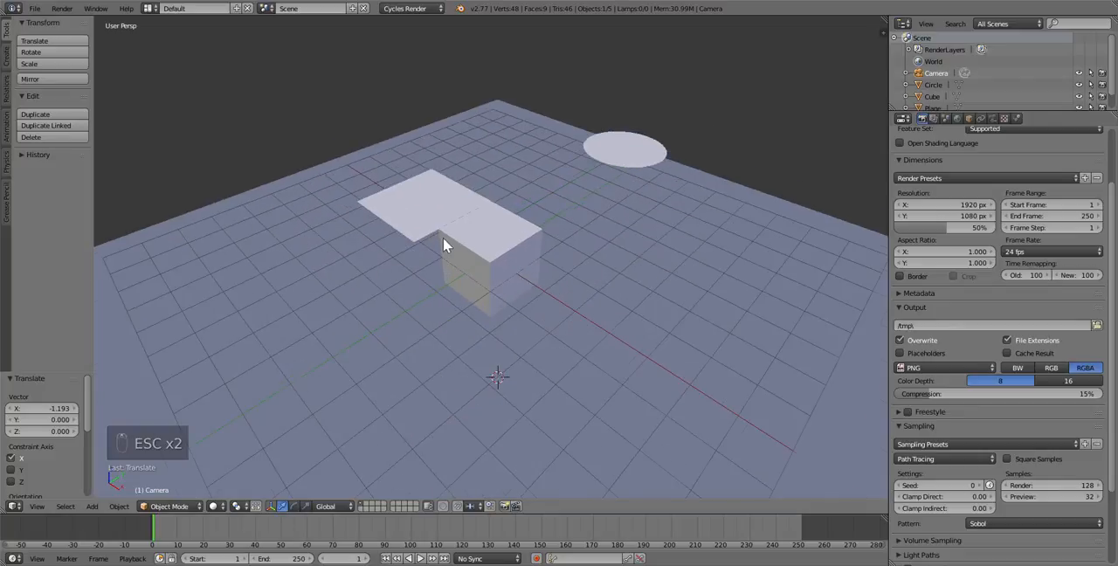
{"action": "mouse_move", "coordinate": [438, 234]}
{"action": "middle_mouse_down"}
{"action": "mouse_move", "coordinate": [454, 187]}
{"action": "mouse_move", "coordinate": [457, 236]}
{"action": "mouse_move", "coordinate": [427, 246]}
{"action": "mouse_move", "coordinate": [439, 239]}
{"action": "middle_mouse_up"}
{"action": "left_click", "coordinate": [218, 507]}
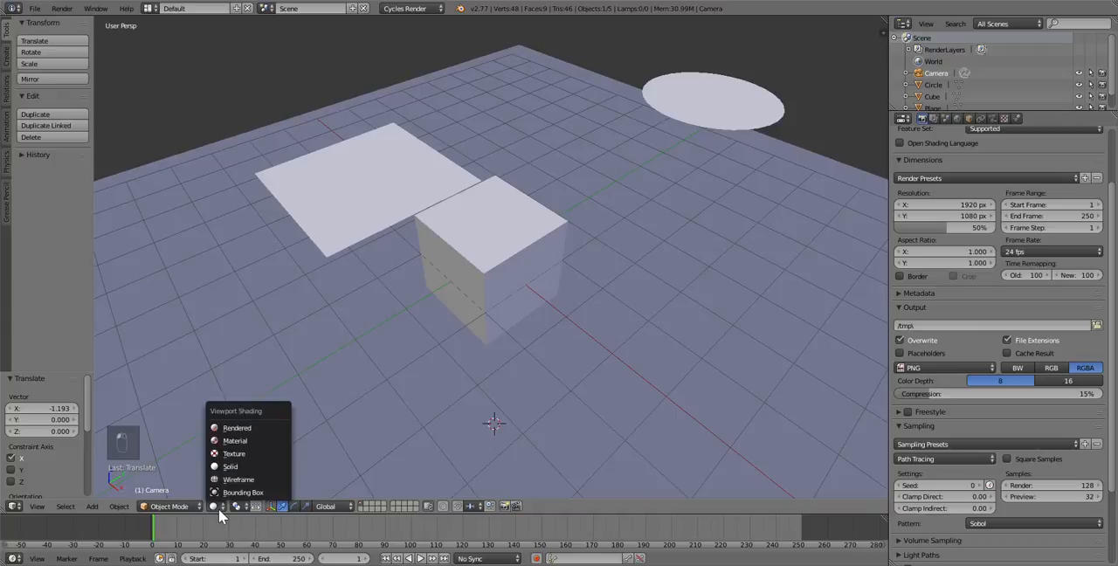
{"action": "left_click", "coordinate": [246, 427]}
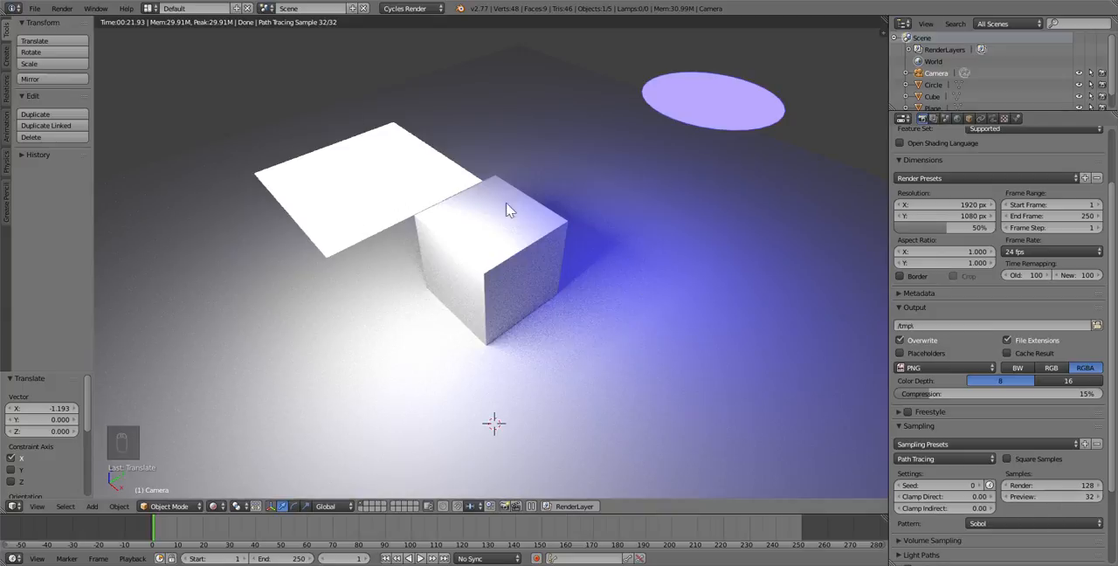
Set the preview samples to 200 for the rendered viewport
{"action": "left_click", "coordinate": [1045, 497]}
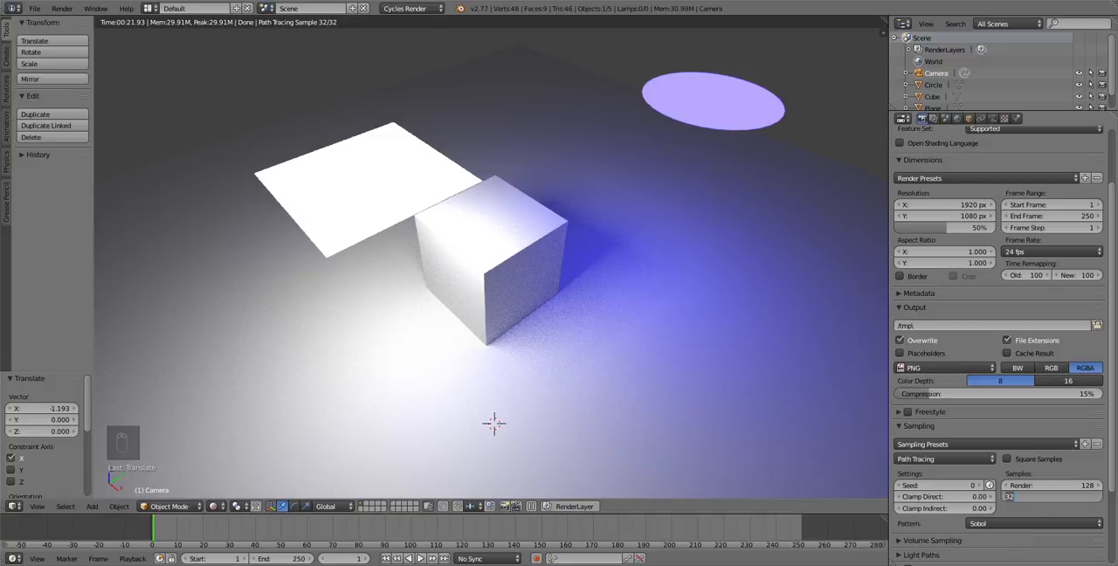
{"action": "type", "text": "200"}
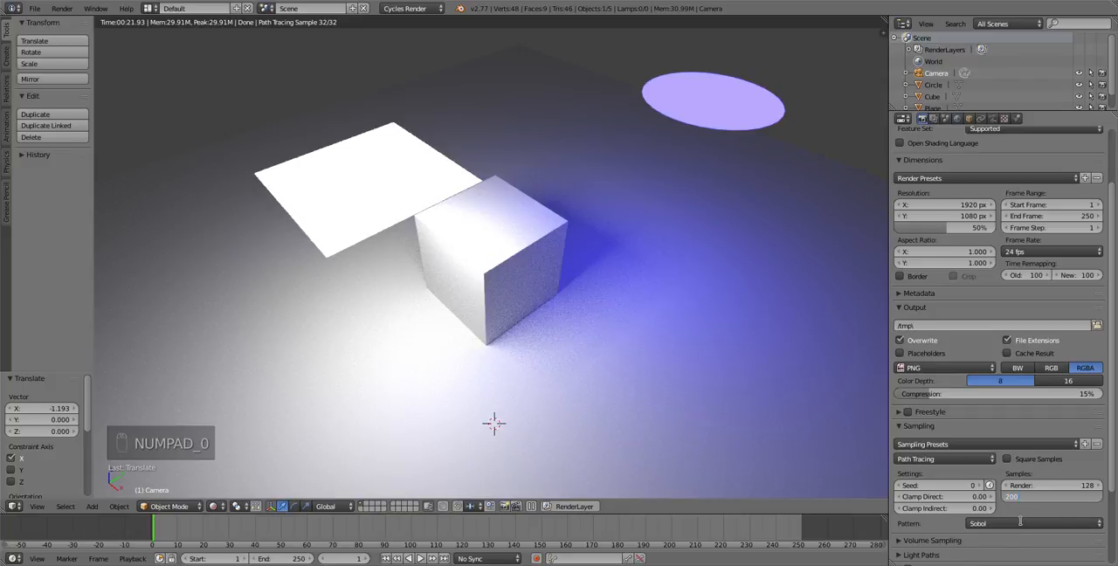
{"action": "key", "text": "Return"}
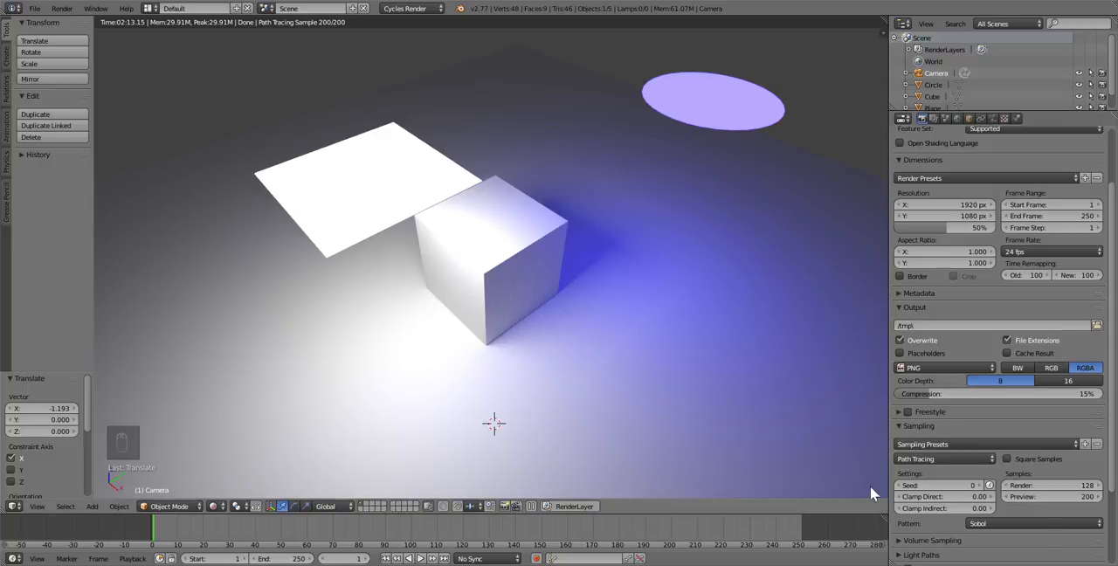
Raise the preview samples to 100000
{"action": "left_click", "coordinate": [1078, 496]}
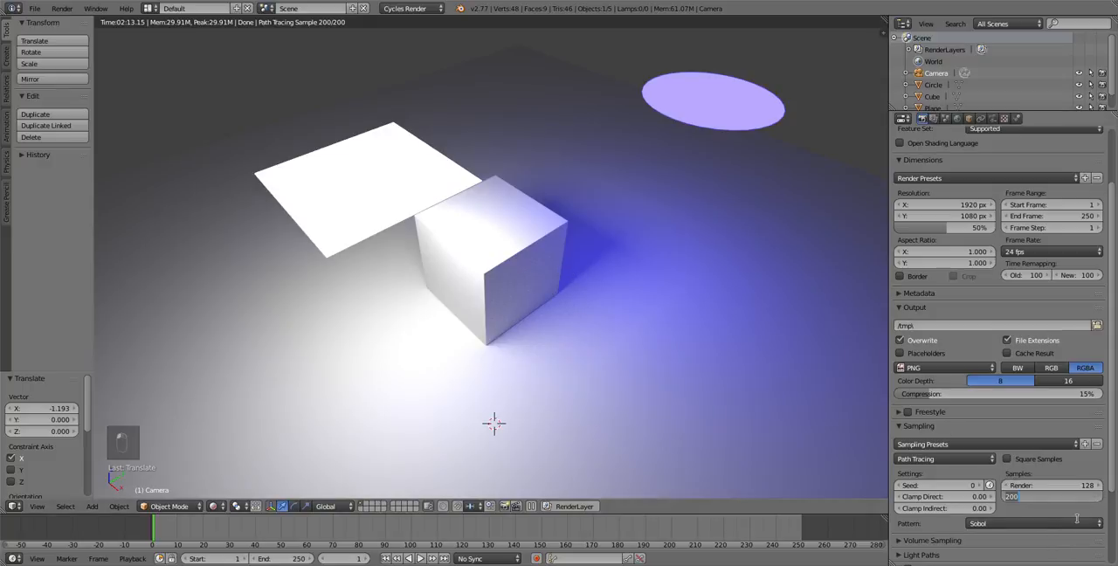
{"action": "type", "text": "100000"}
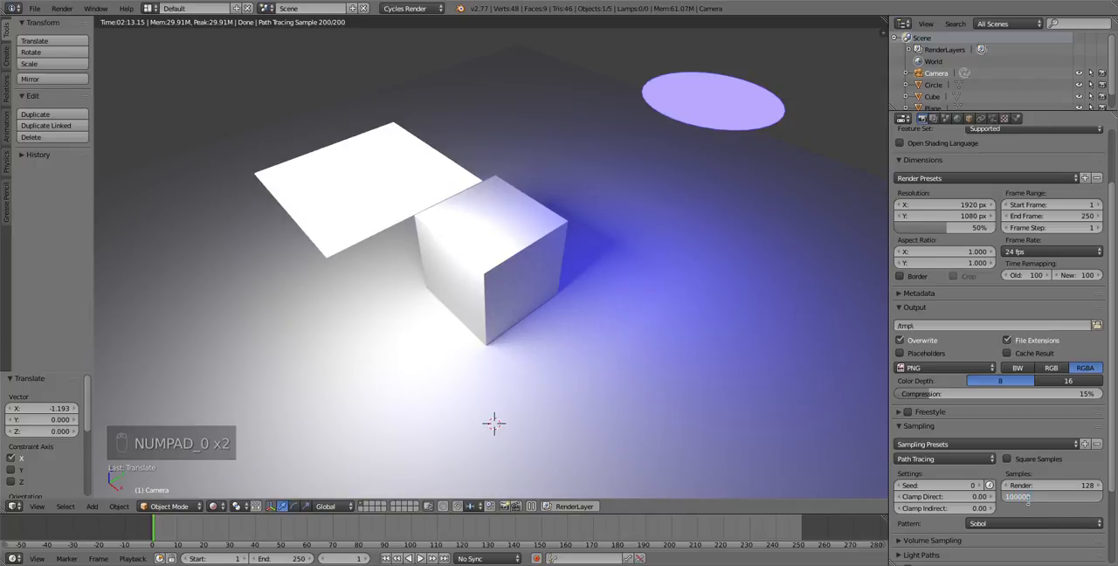
{"action": "key", "text": "Return"}
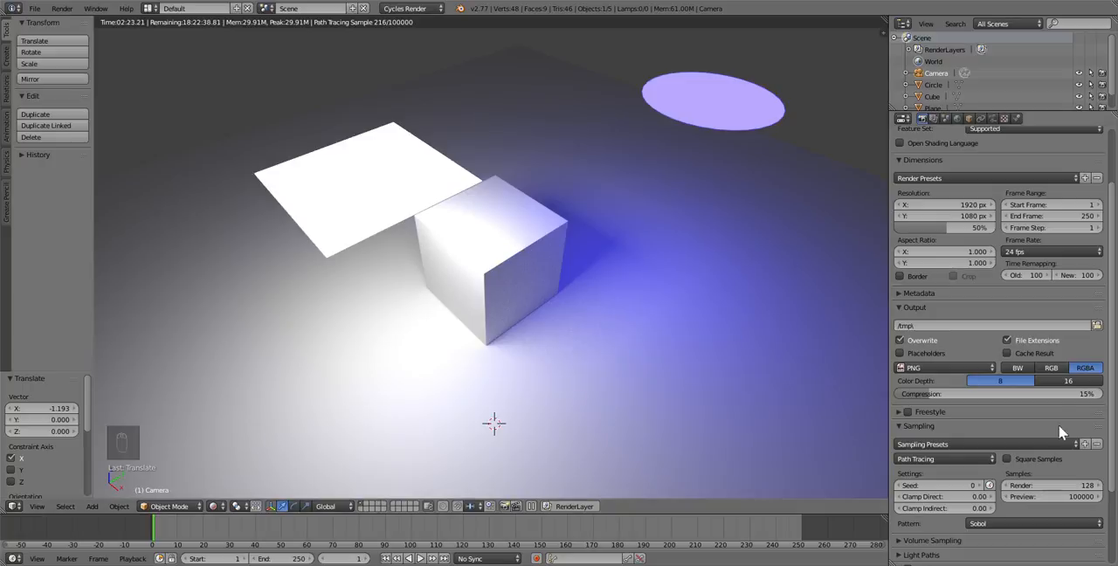
Set the preview samples to 0 so that the viewport keeps sampling without a limit
{"action": "left_click", "coordinate": [1067, 495]}
{"action": "type", "text": "0"}
{"action": "key", "text": "Return"}
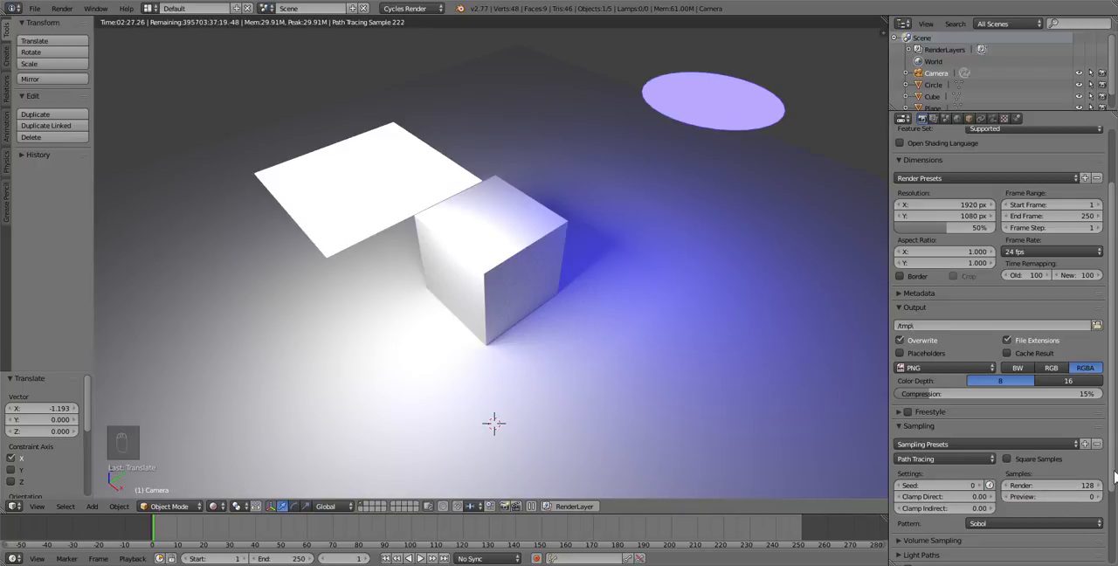